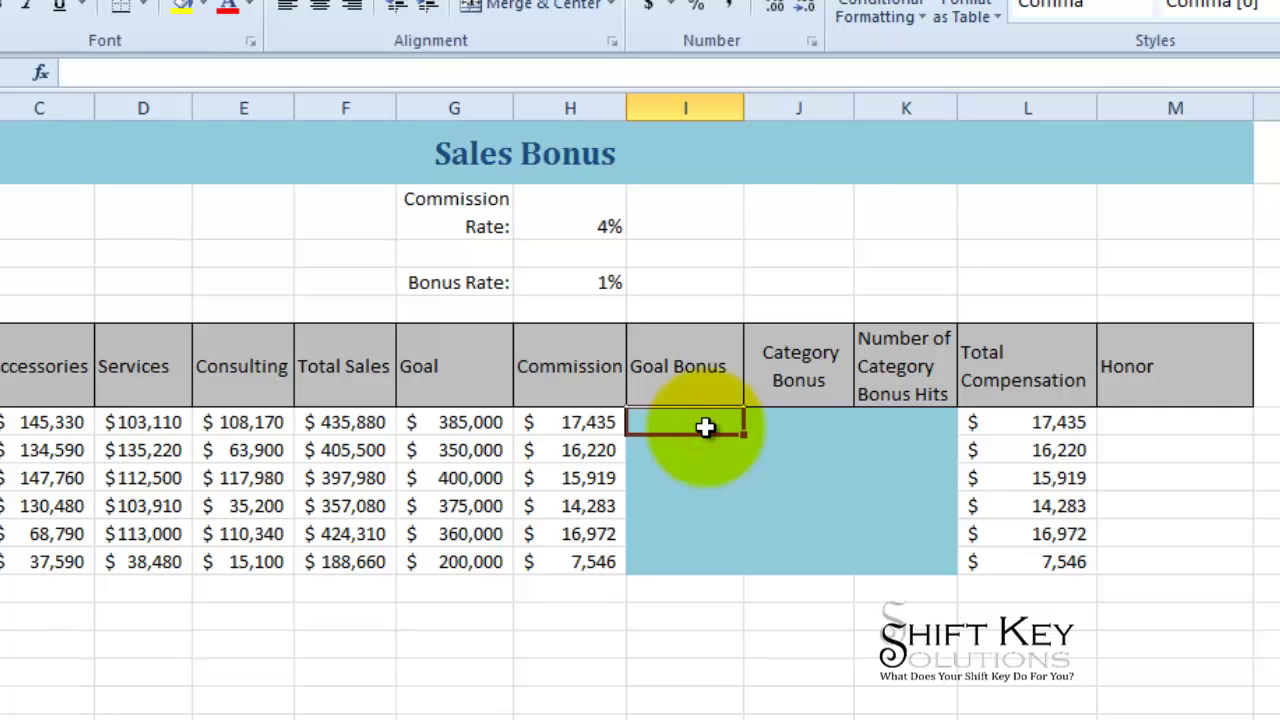
Set the Bonus Rate in H4 to 5%
click(357, 425)
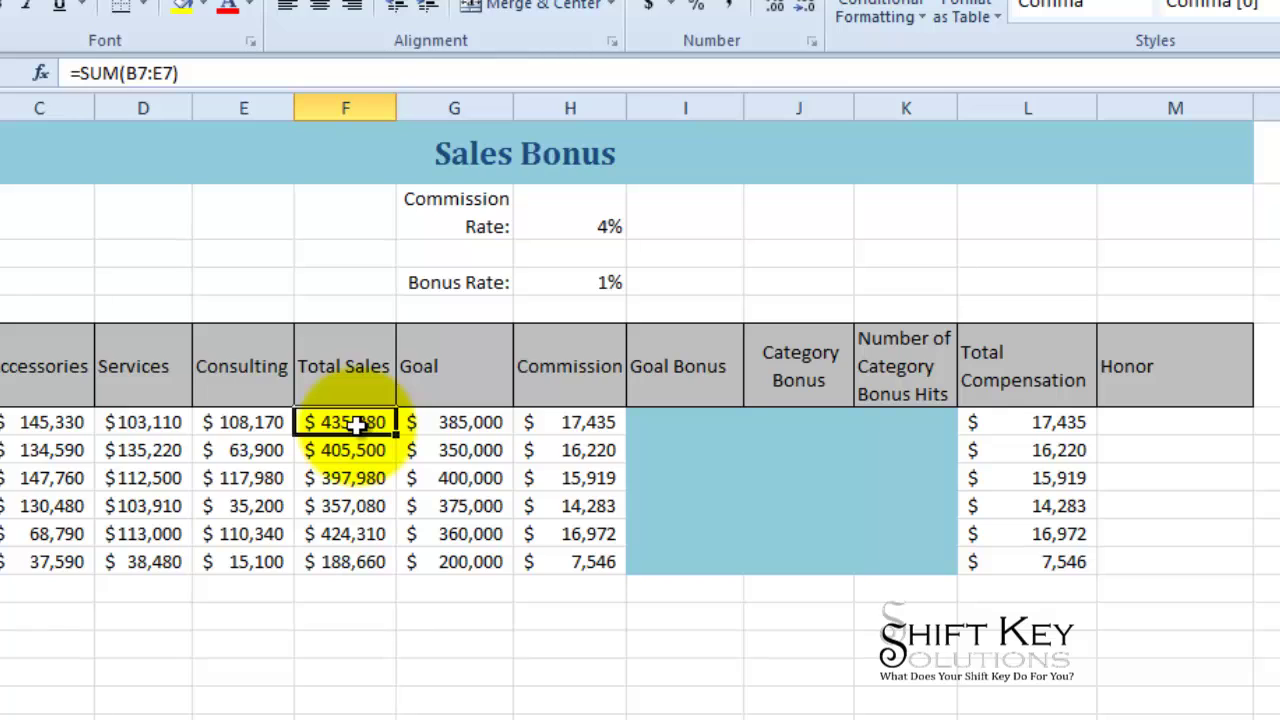
click(451, 424)
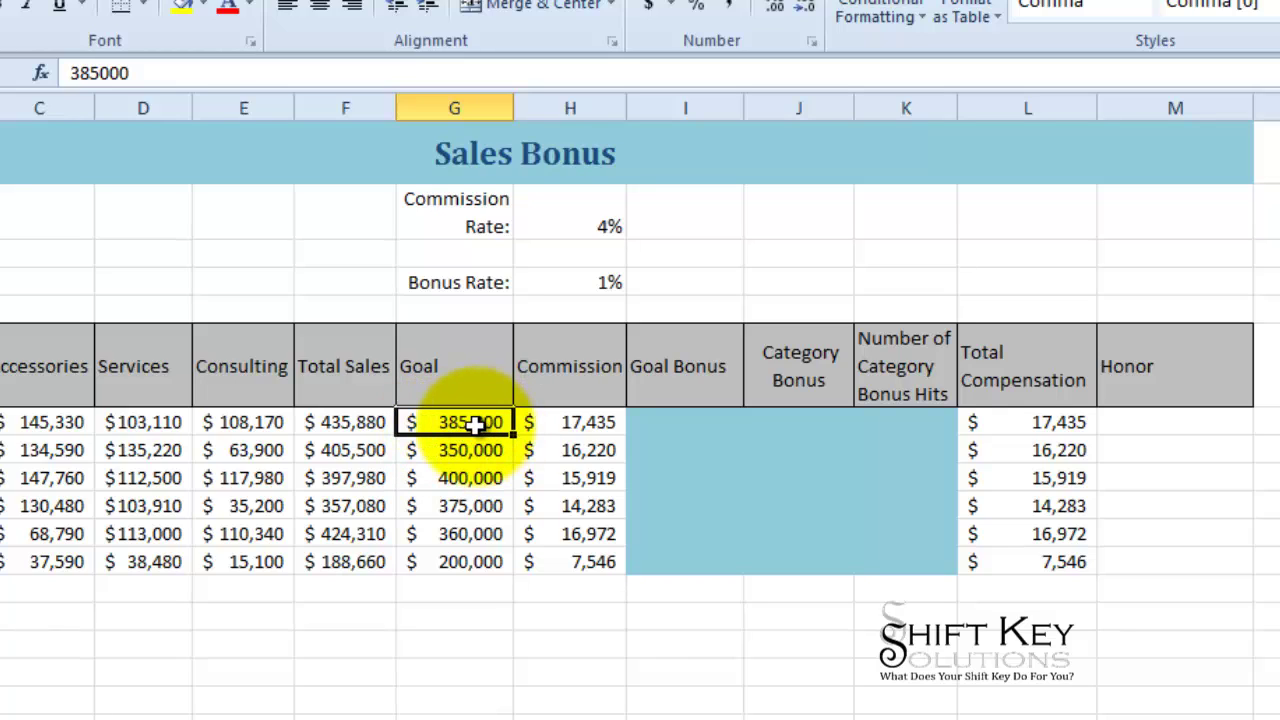
click(593, 283)
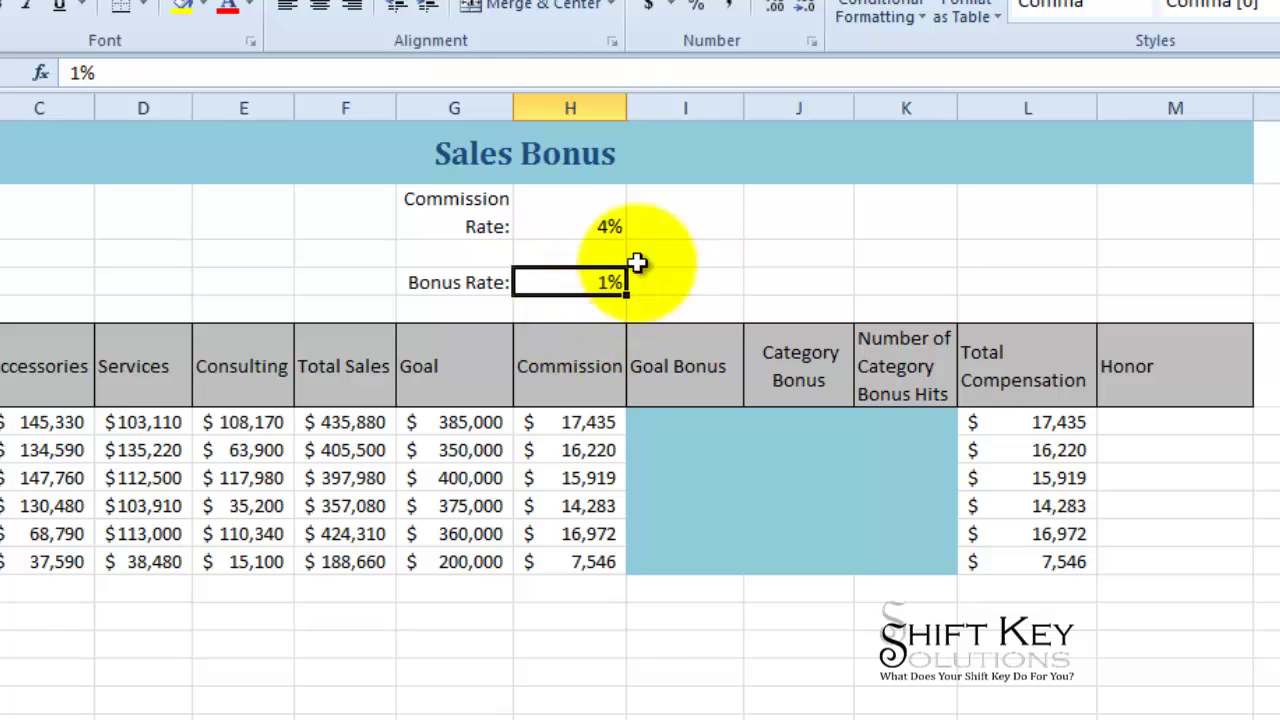
text(5)
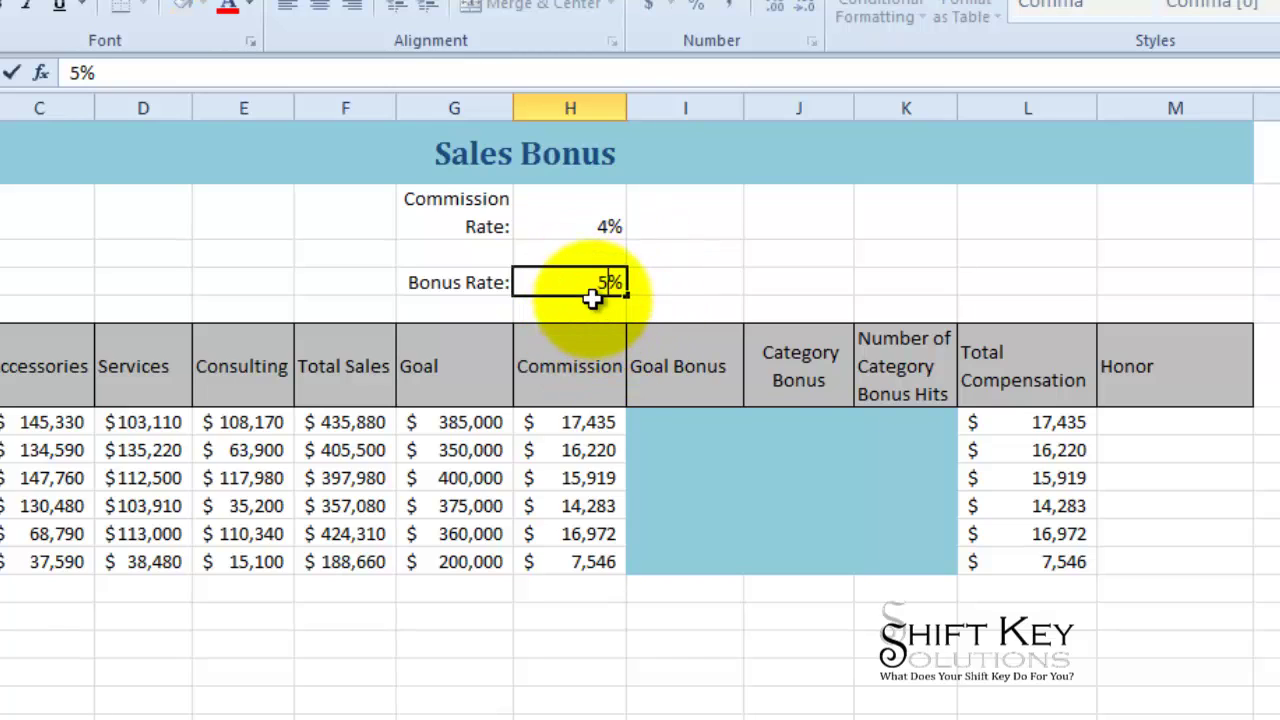
key(Return)
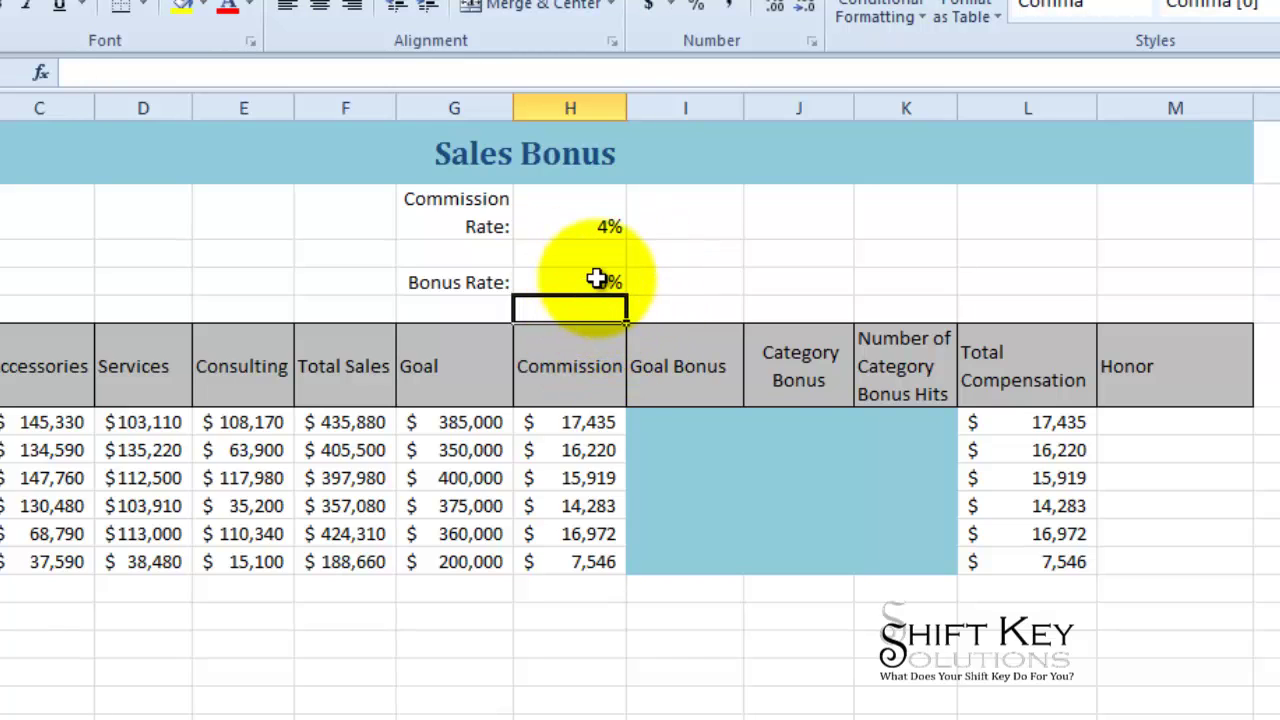
click(597, 279)
Start an IF formula in Goal Bonus cell I7 with the logical test F7>=G7, comparing Total Sales with Goal
drag(669, 419, 1246, 591)
click(653, 421)
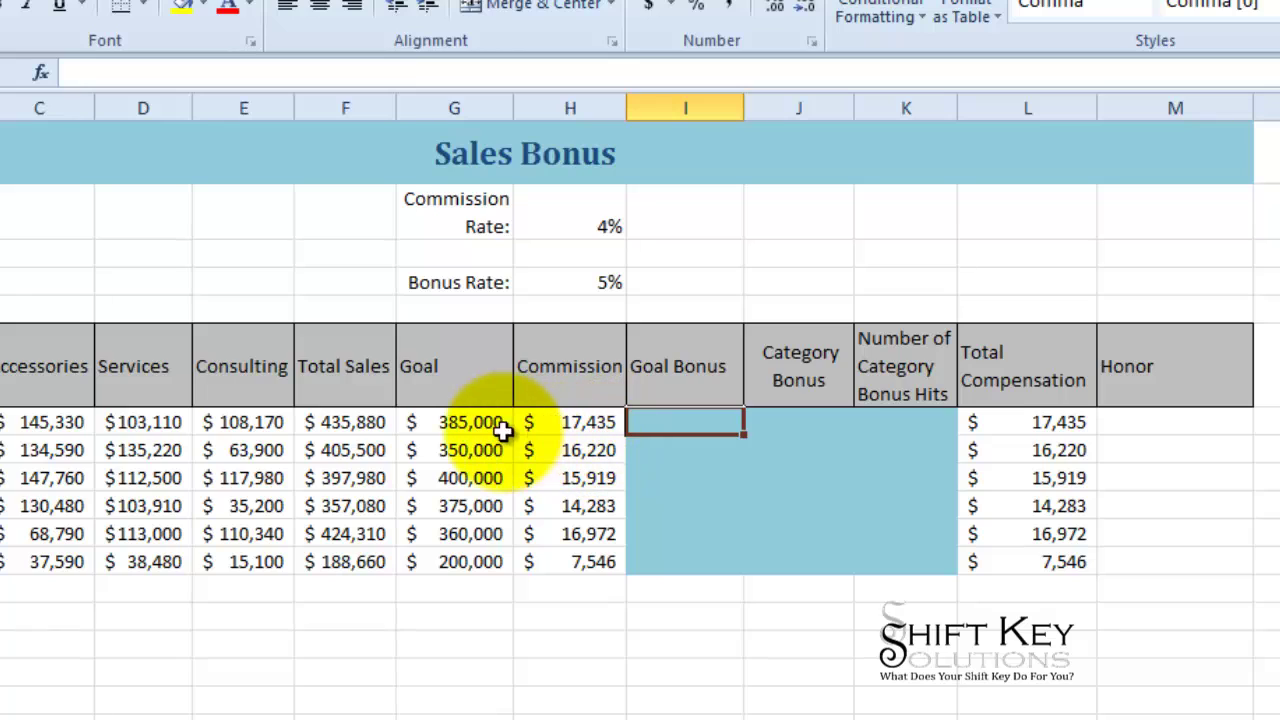
click(684, 423)
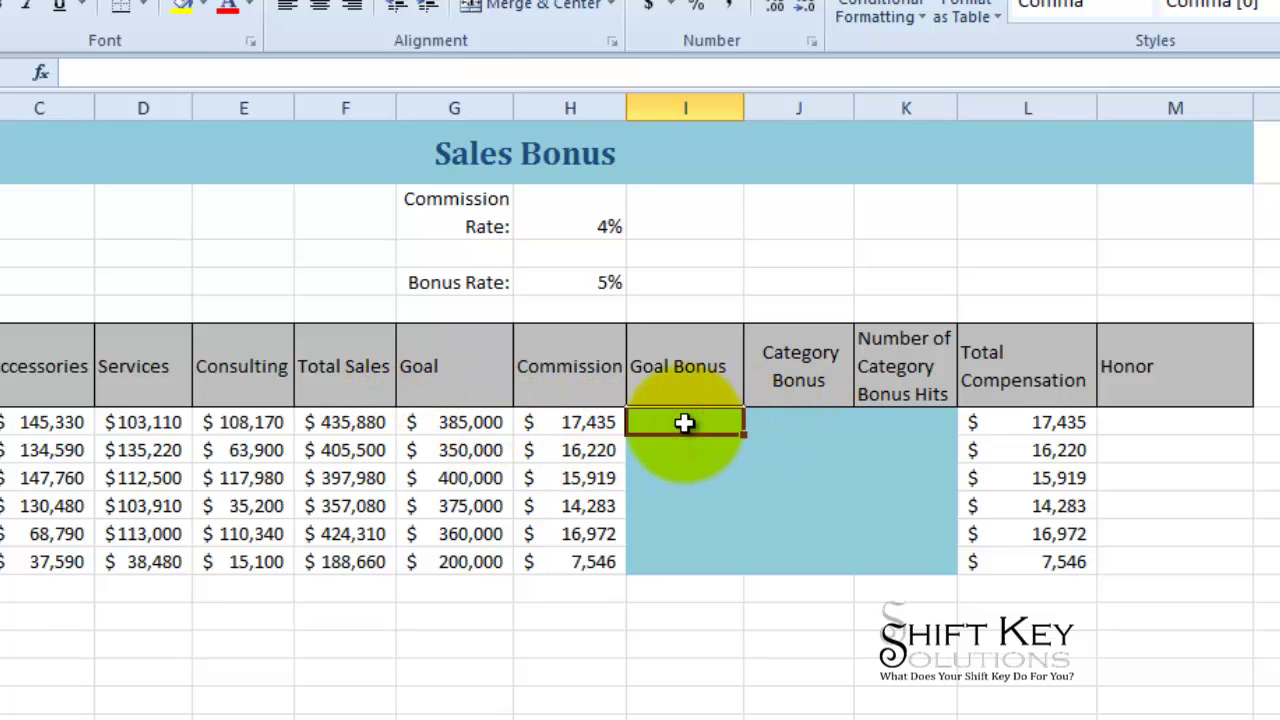
text(=)
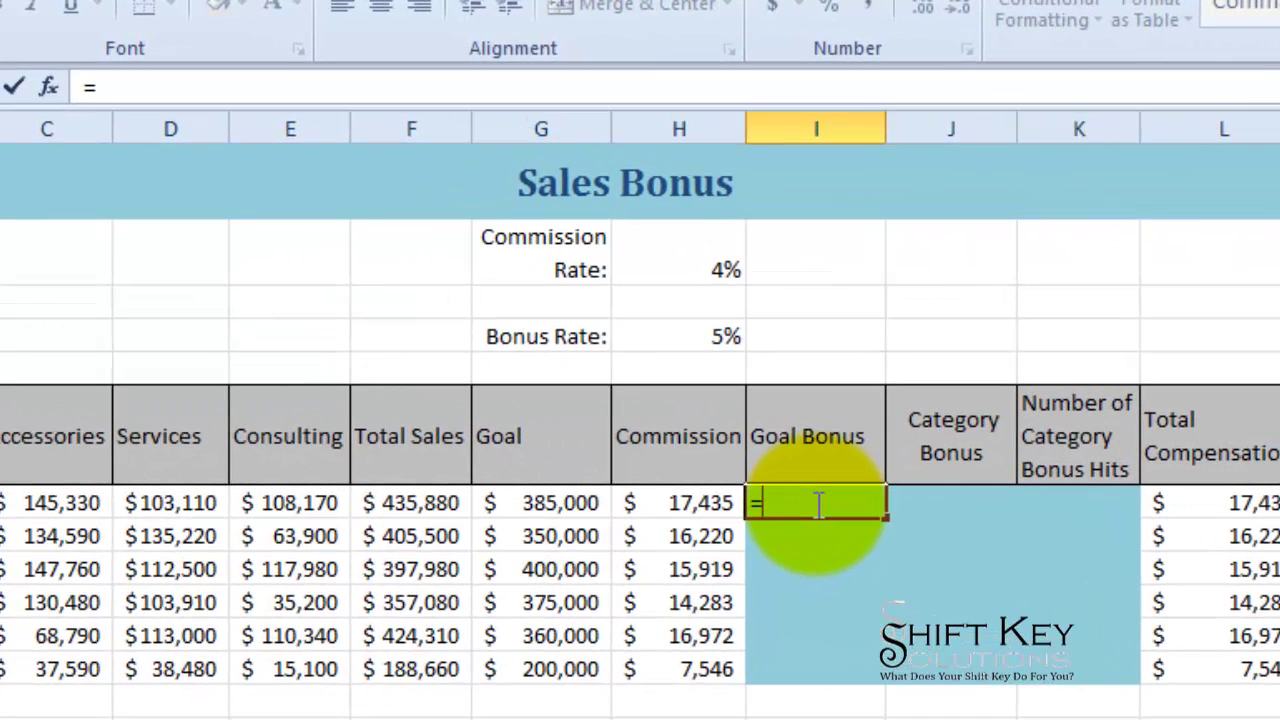
text(if)
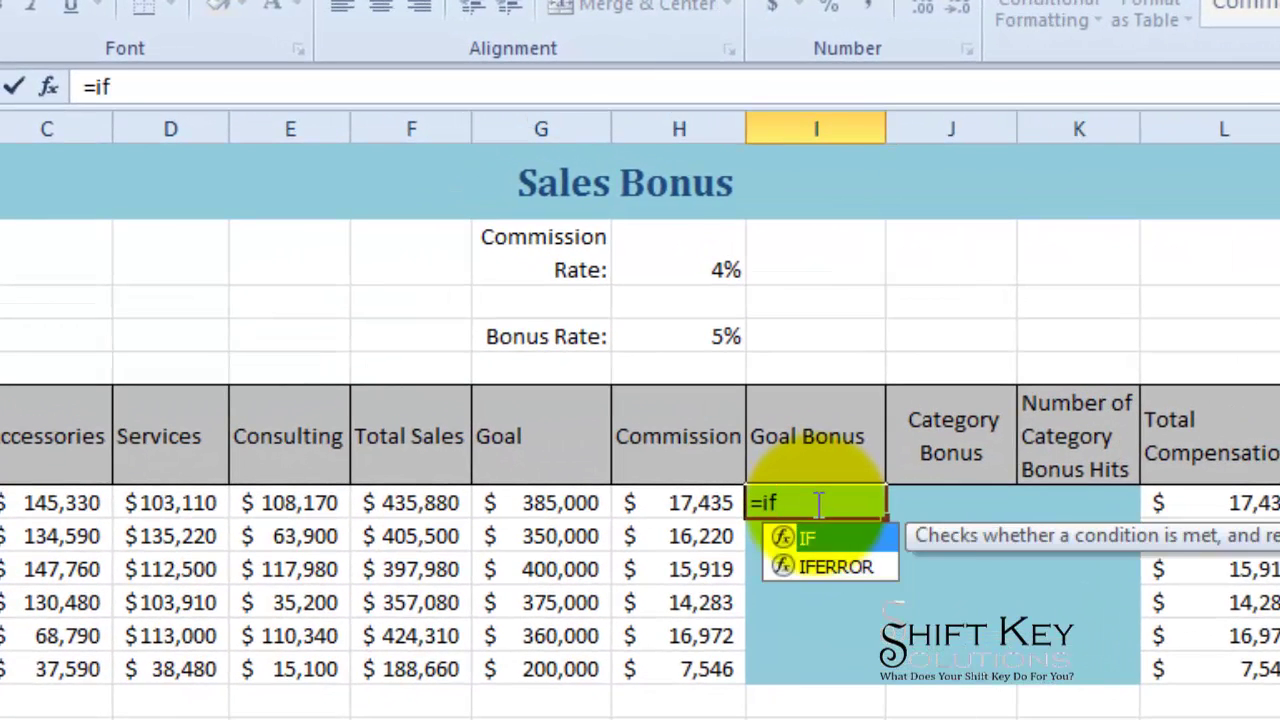
key(Tab)
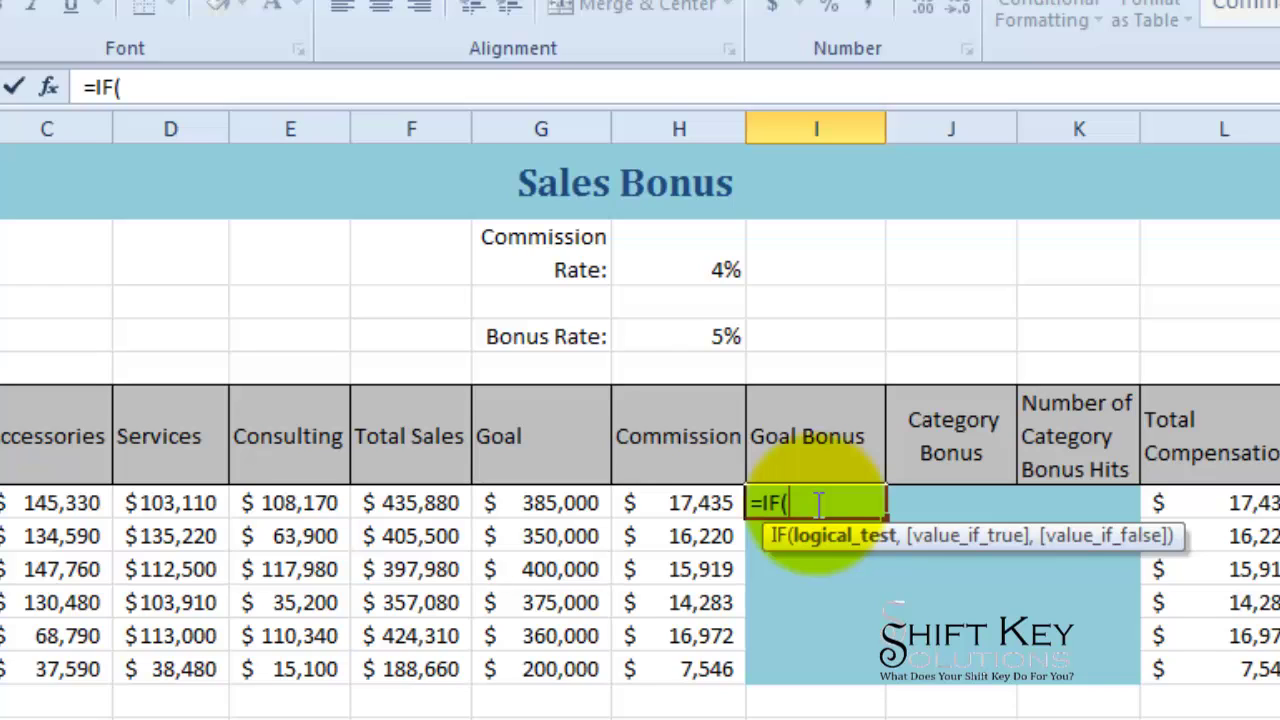
text(f7)
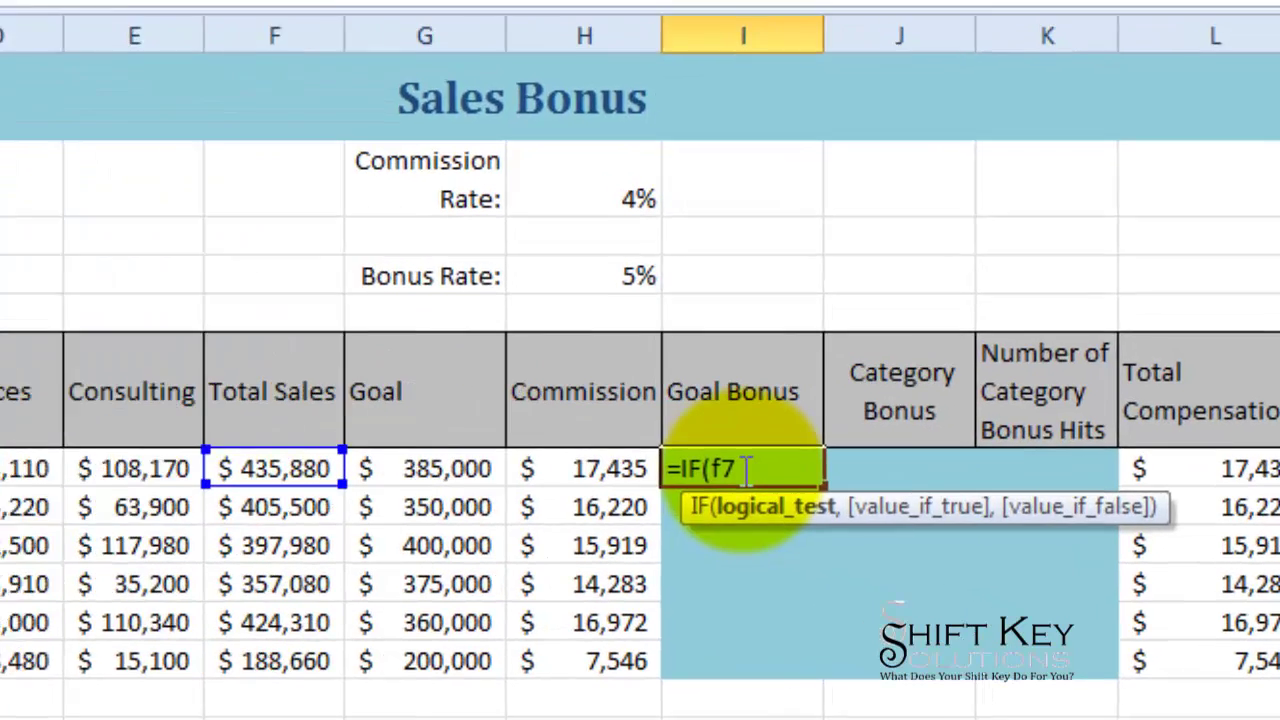
text(>=)
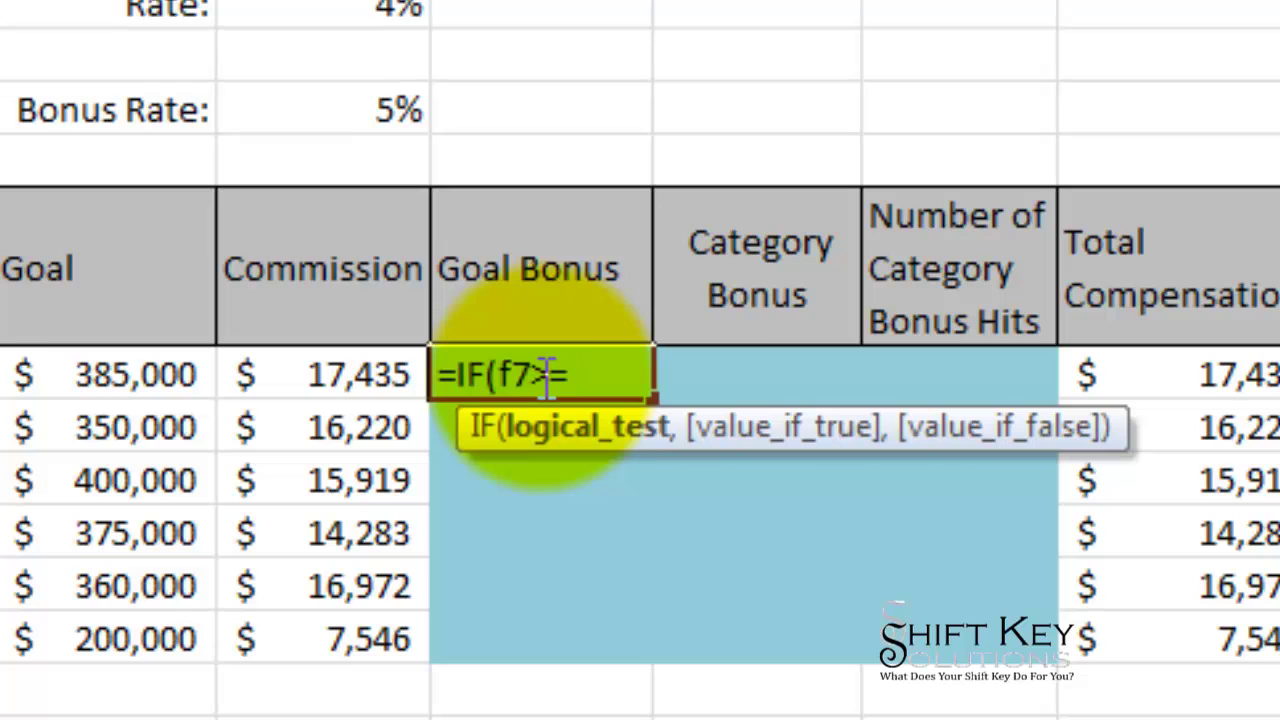
text(g7)
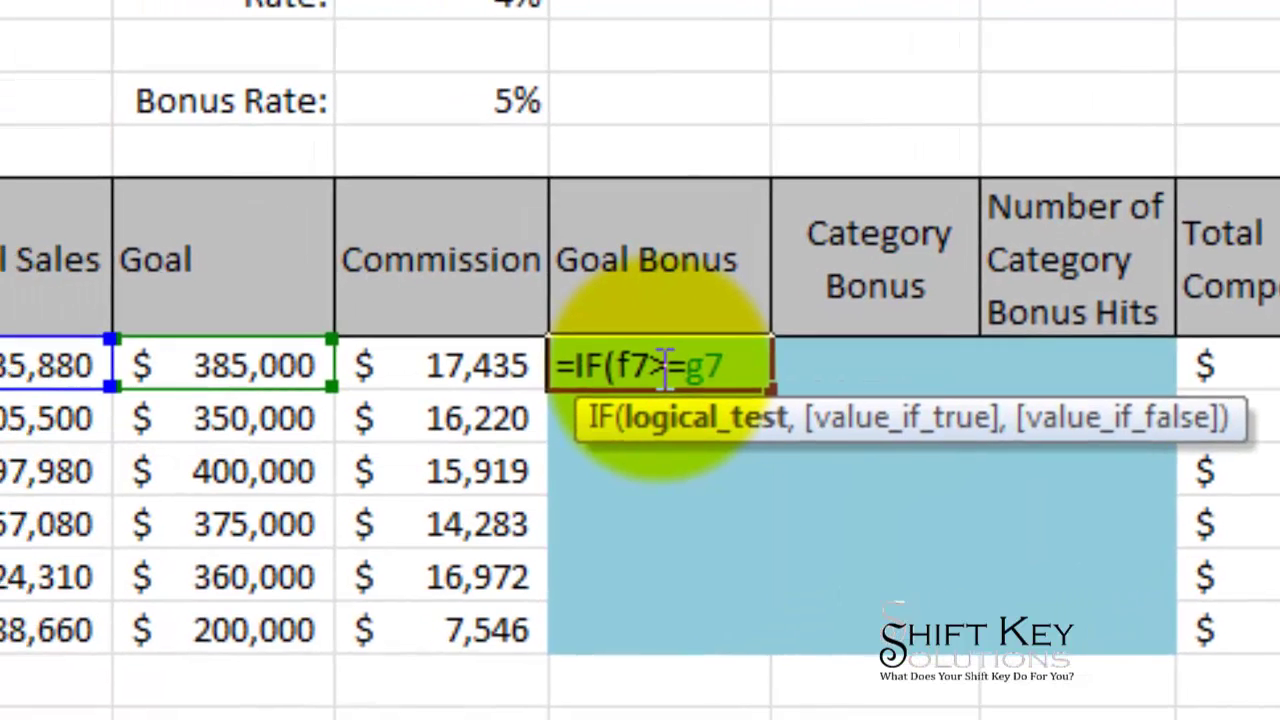
Complete the I7 formula with F7*$H$4 as the true value and 0 as the false value, keeping I7 selected
text(,)
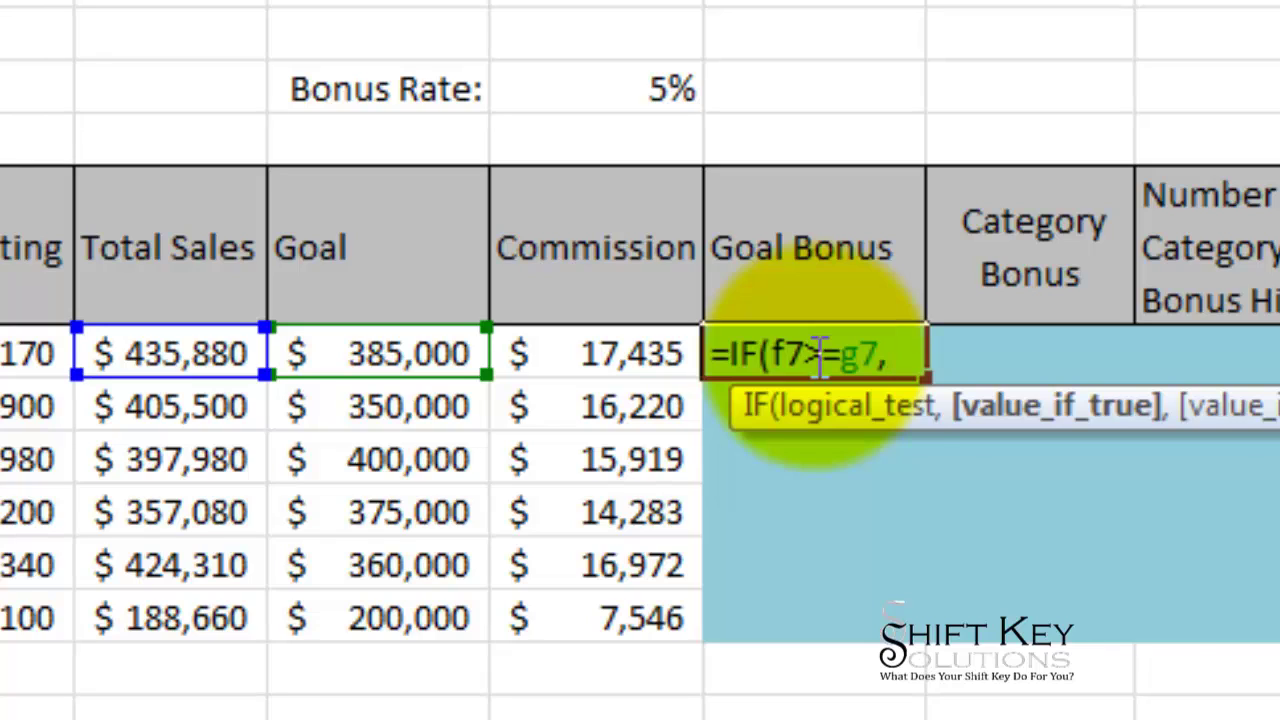
text(f7*)
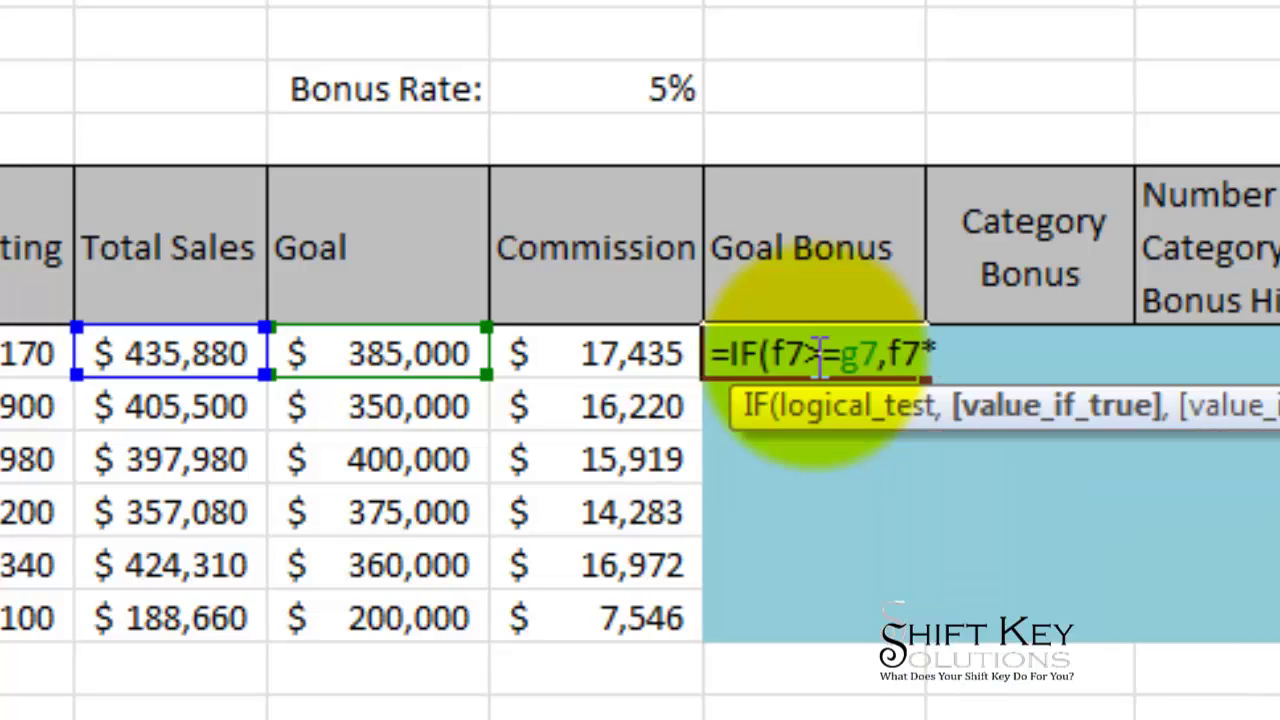
text(h4)
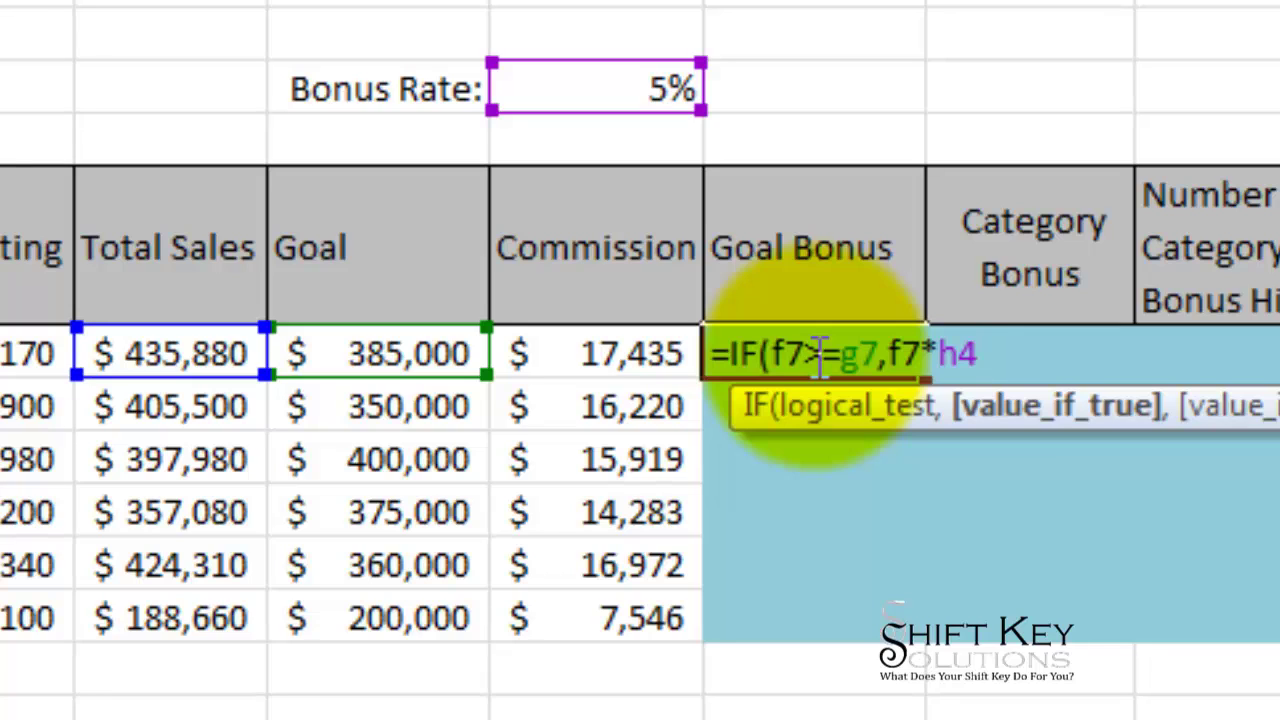
key(F4)
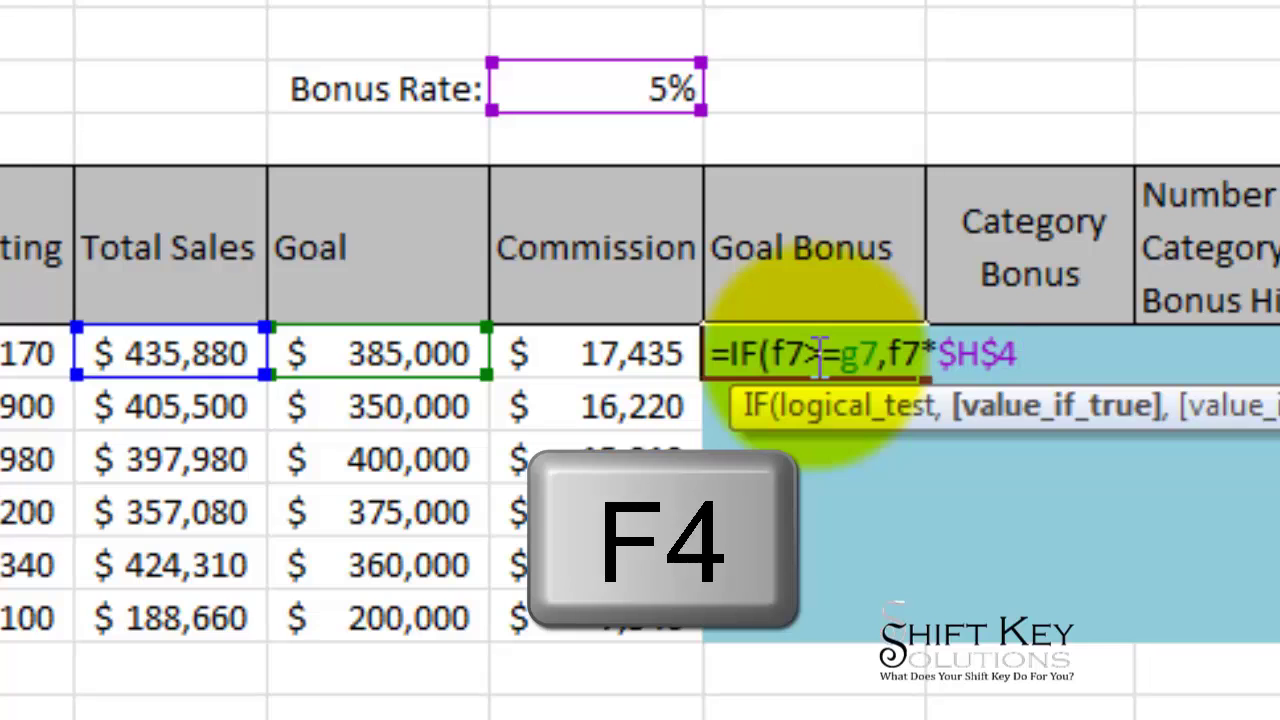
text(,)
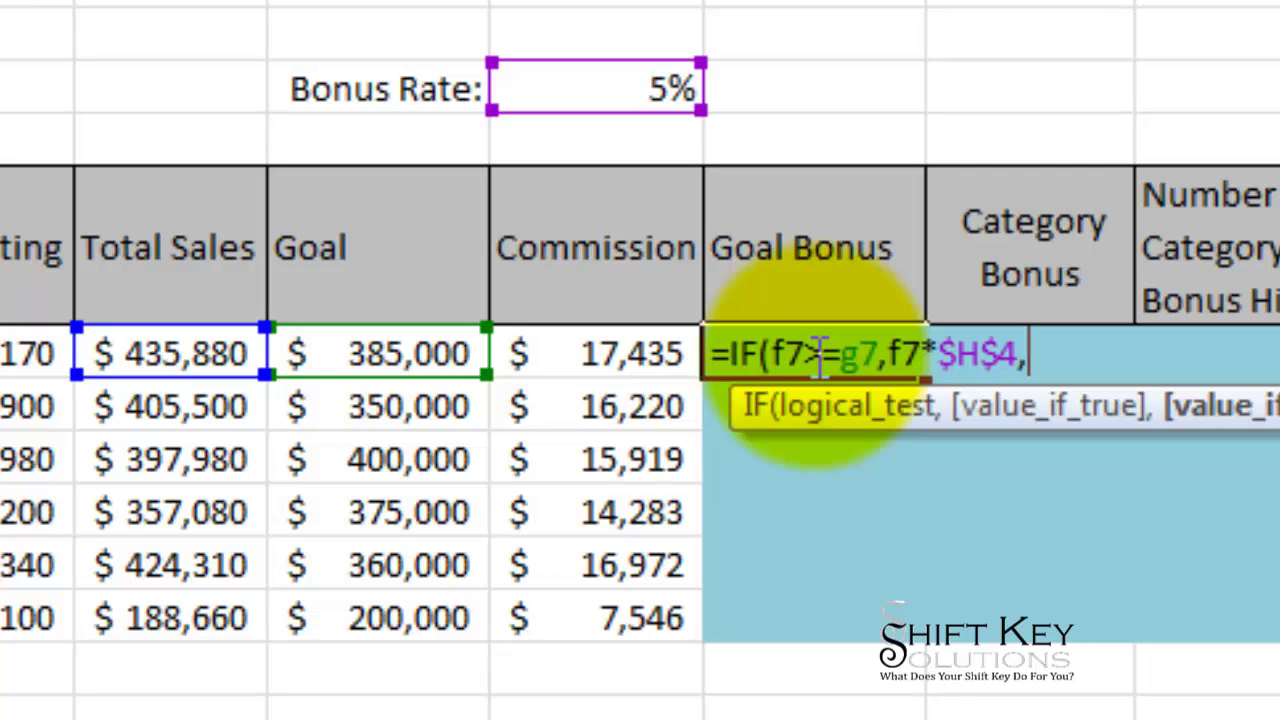
text(0)
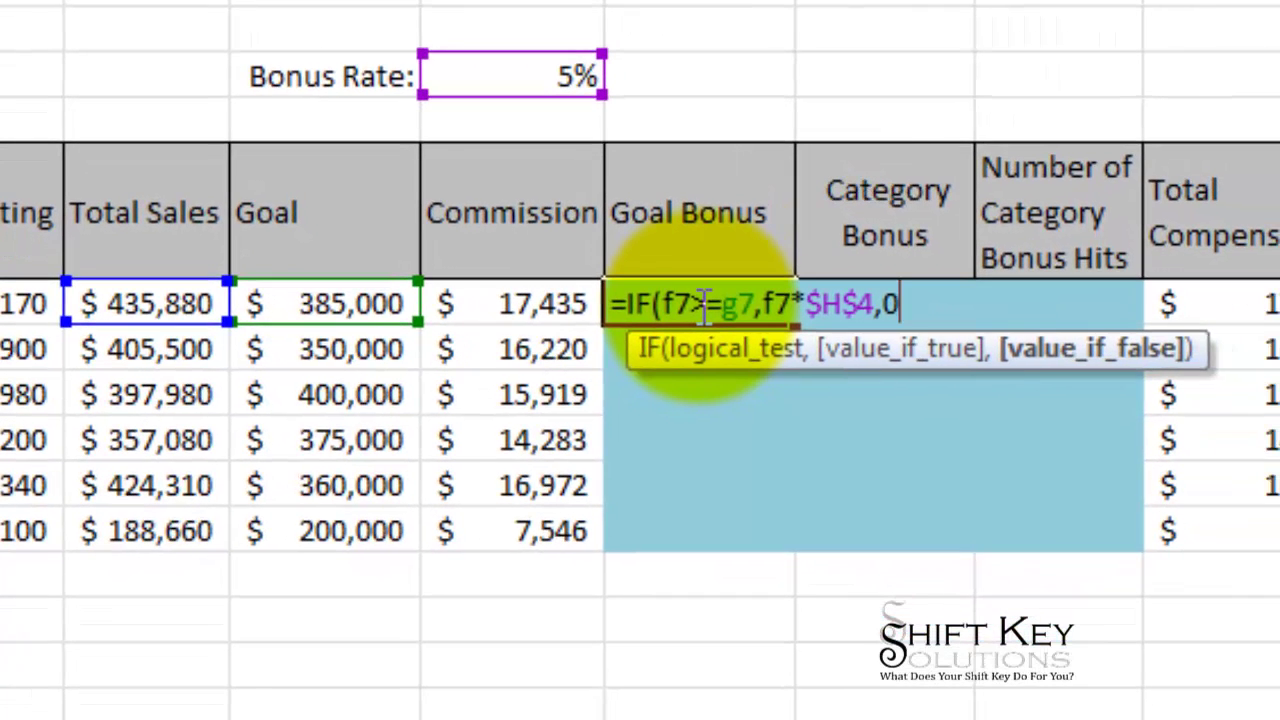
text())
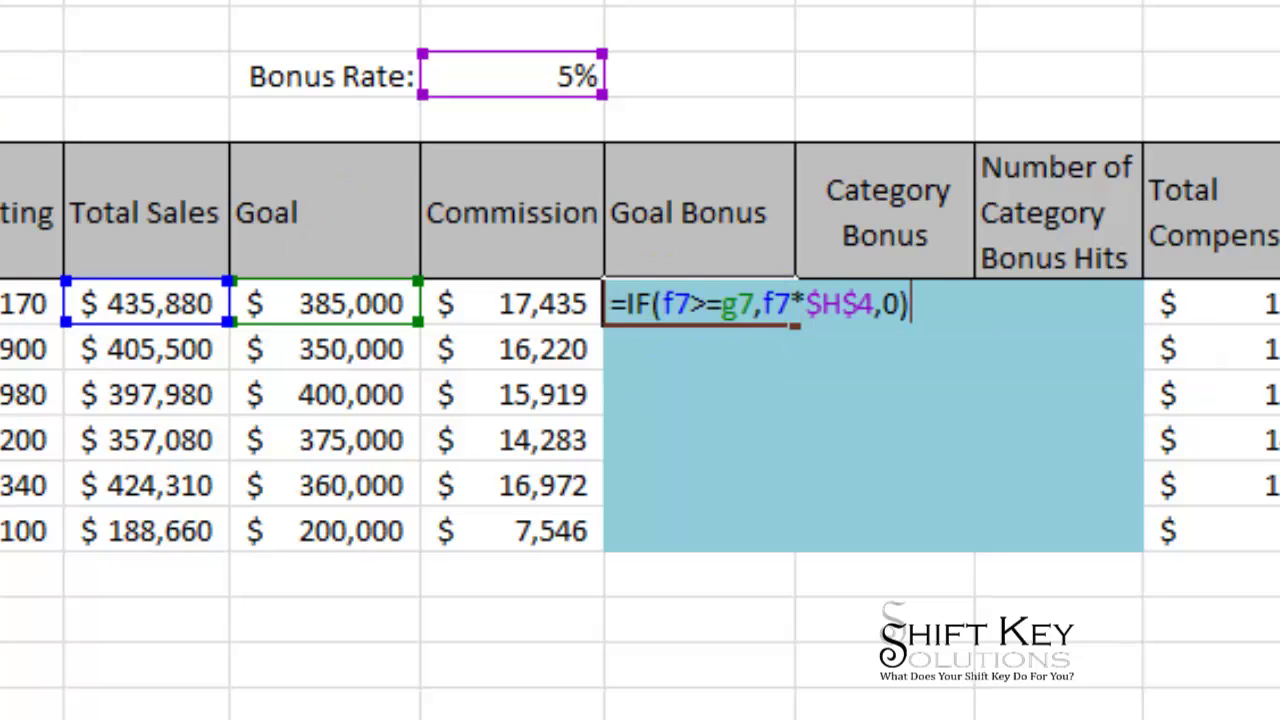
key(ctrl+Return)
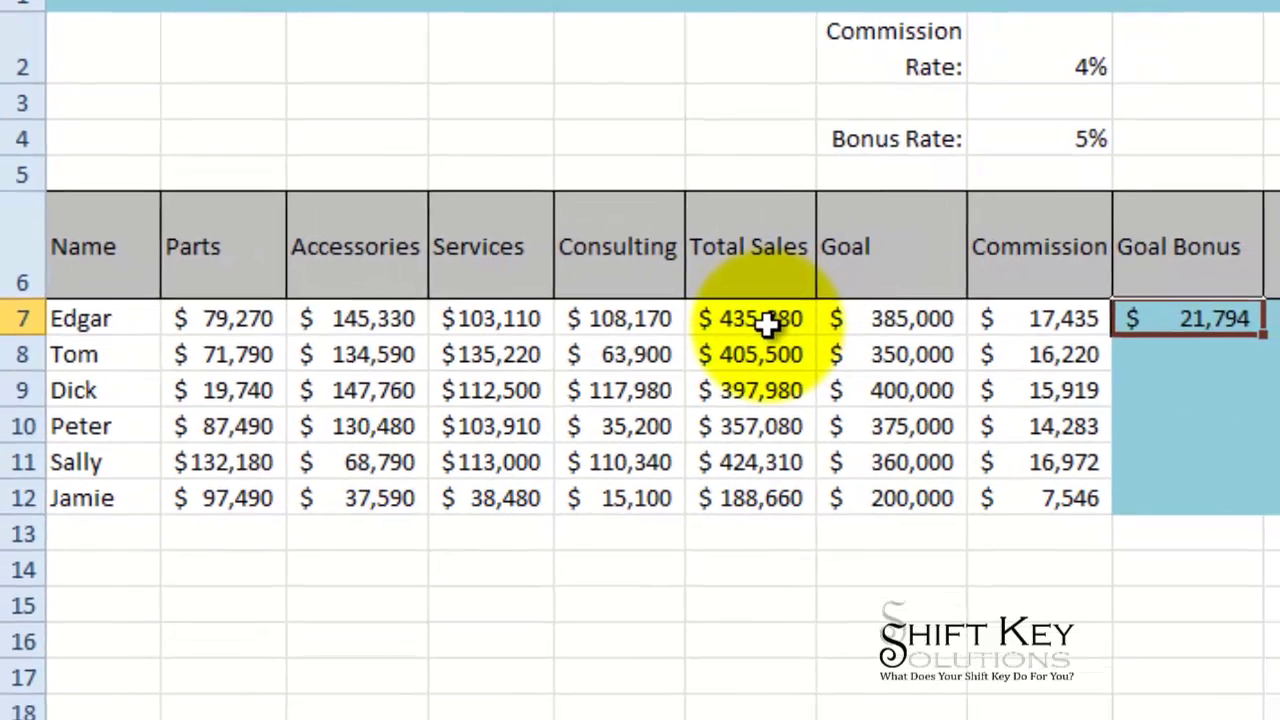
Copy the Goal Bonus formula from I7 down through I12
click(825, 349)
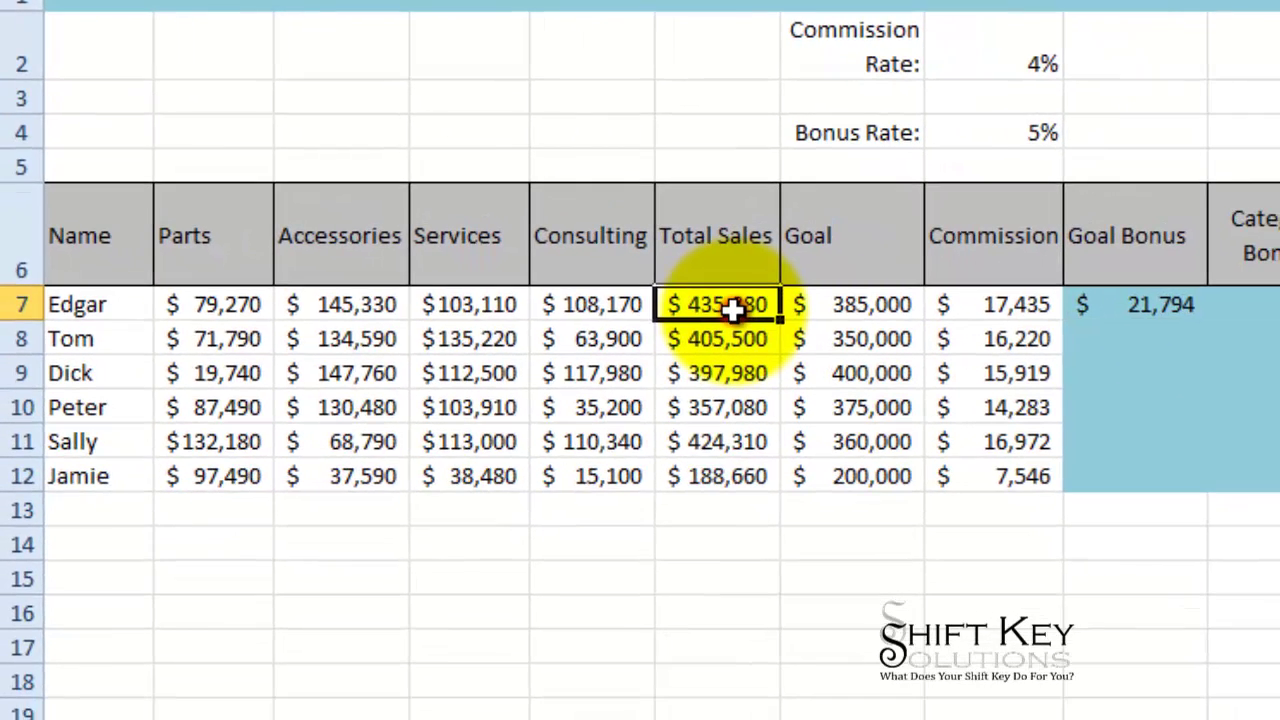
click(868, 305)
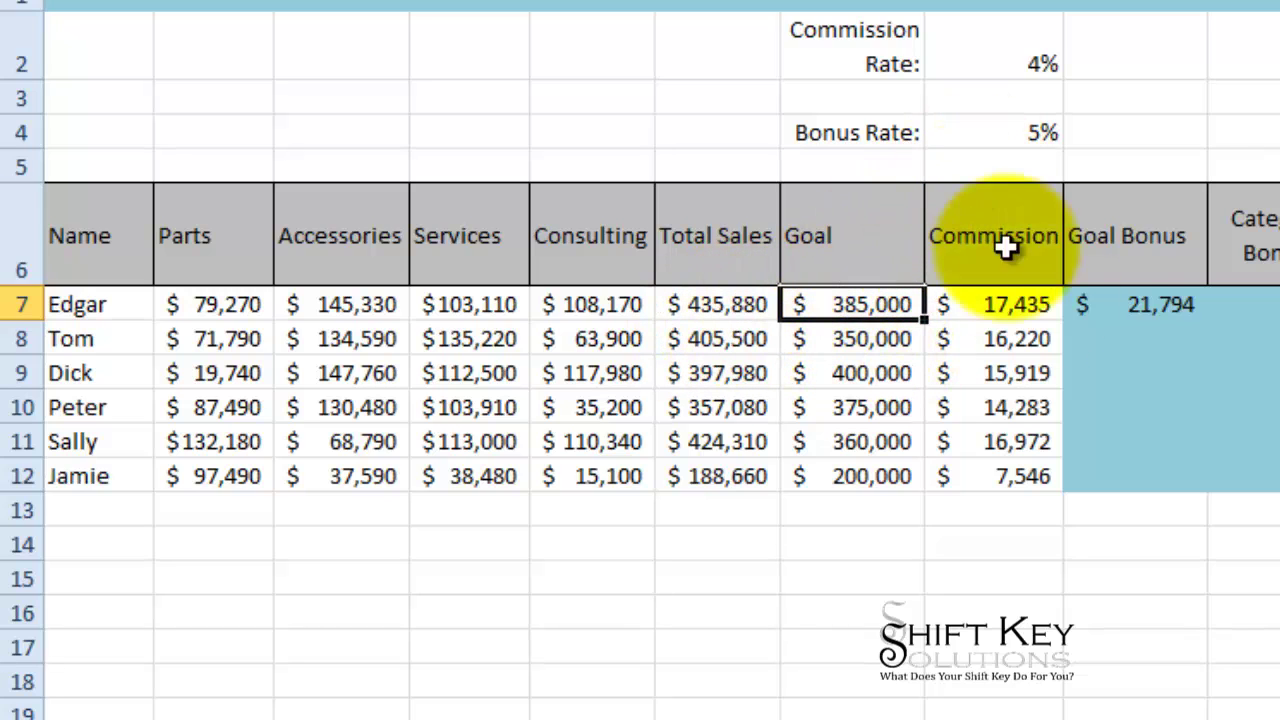
click(1160, 310)
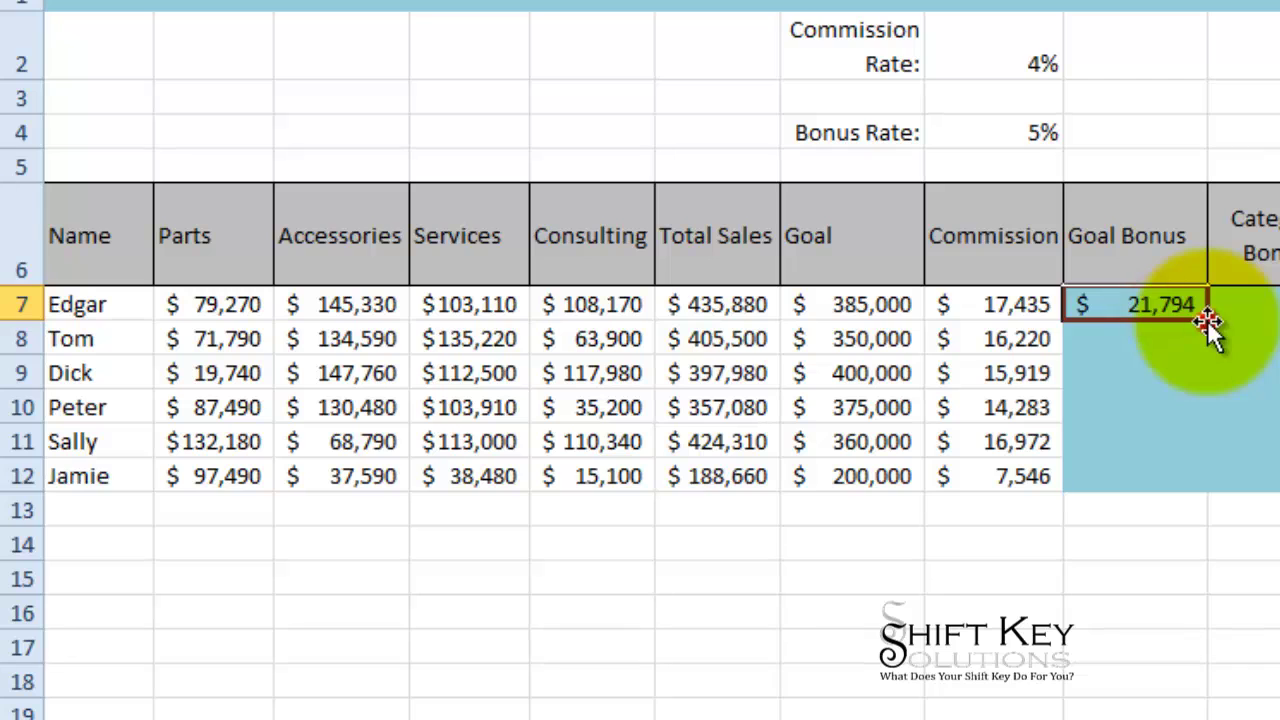
double_click(1207, 320)
Repeat the fill of the Goal Bonus formula from I7 through I12
click(1148, 306)
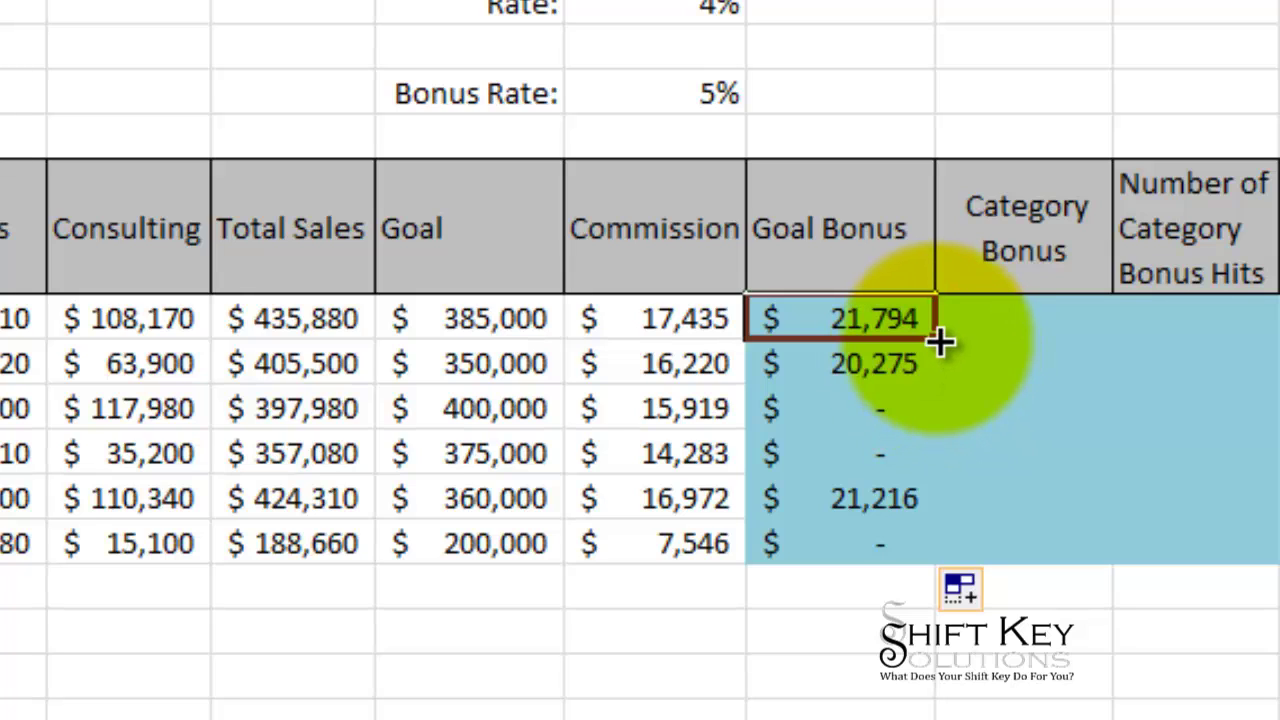
drag(940, 342, 938, 568)
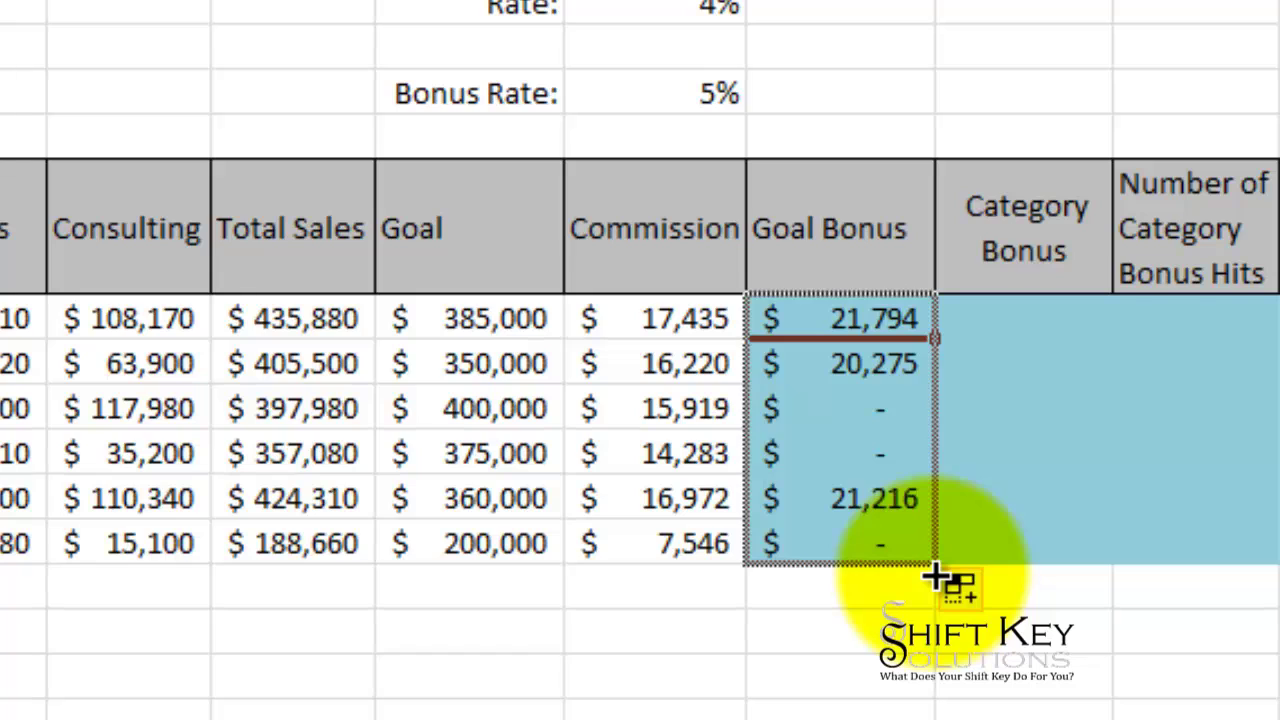
click(890, 336)
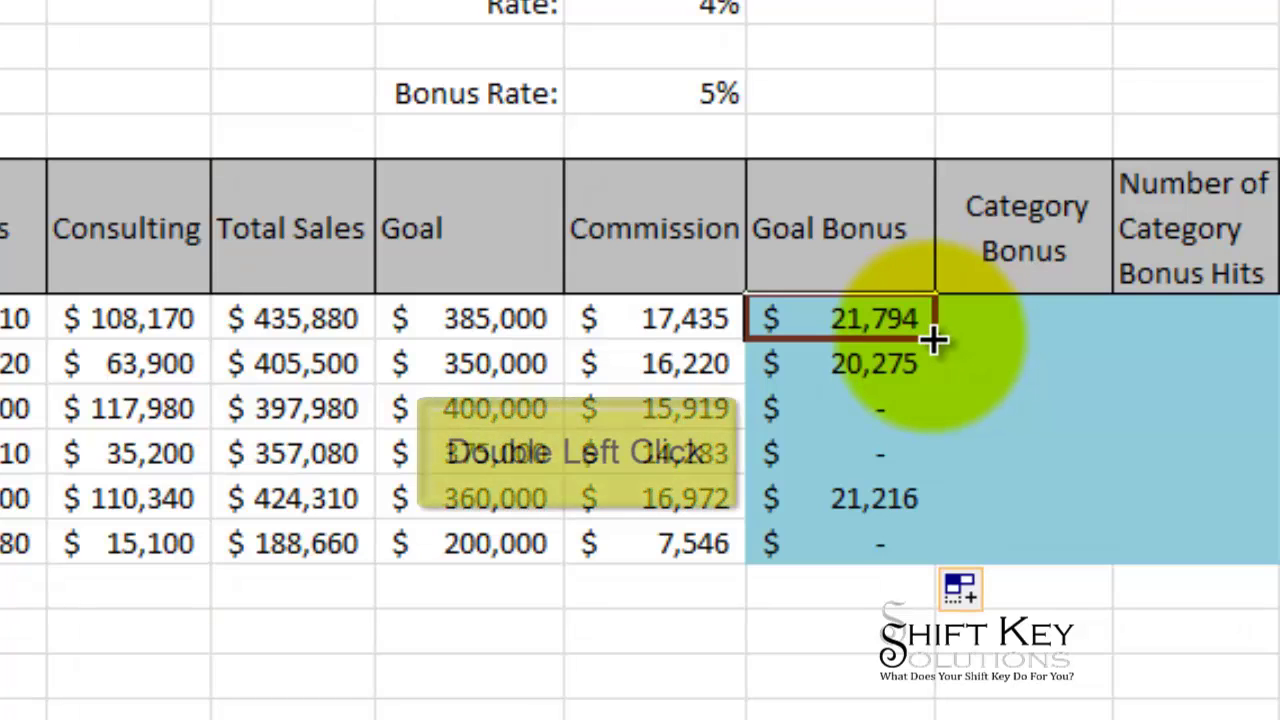
double_click(932, 340)
Examine the neighbouring Commission column, then row 7's Total Sales and category sales in B7:E7 as the basis for Category Bonus in J7
click(880, 320)
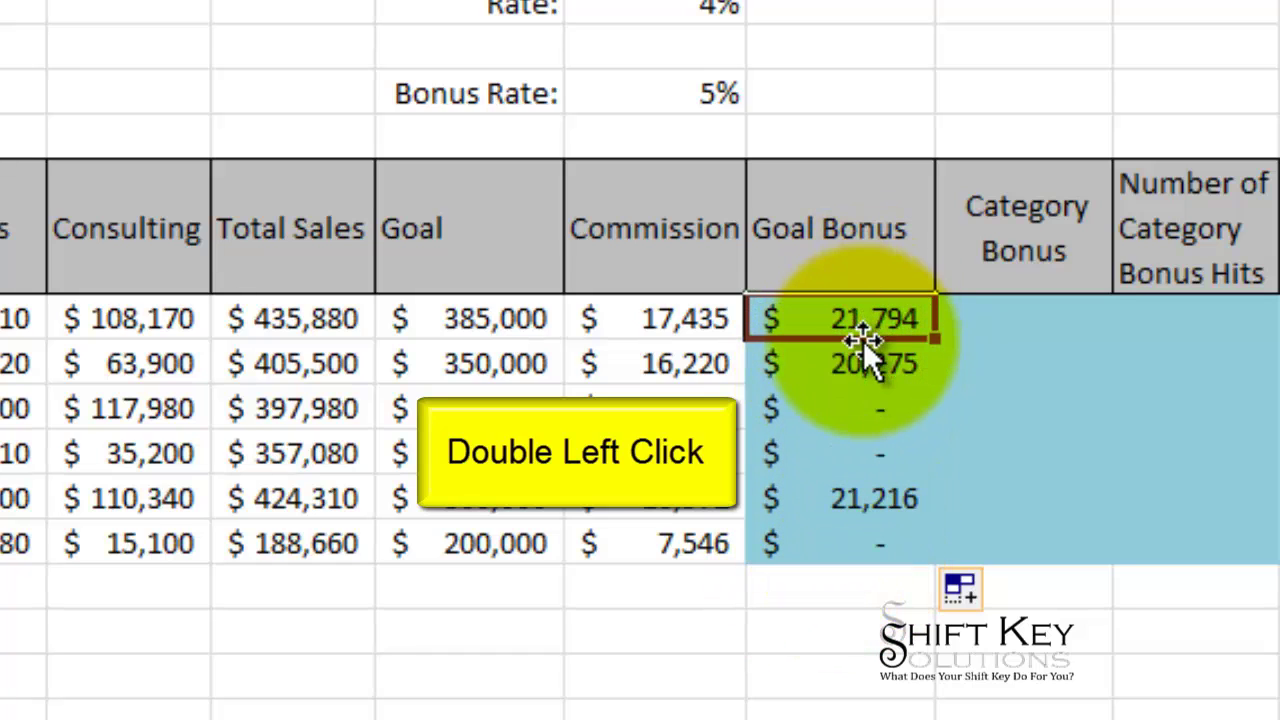
drag(712, 552, 611, 474)
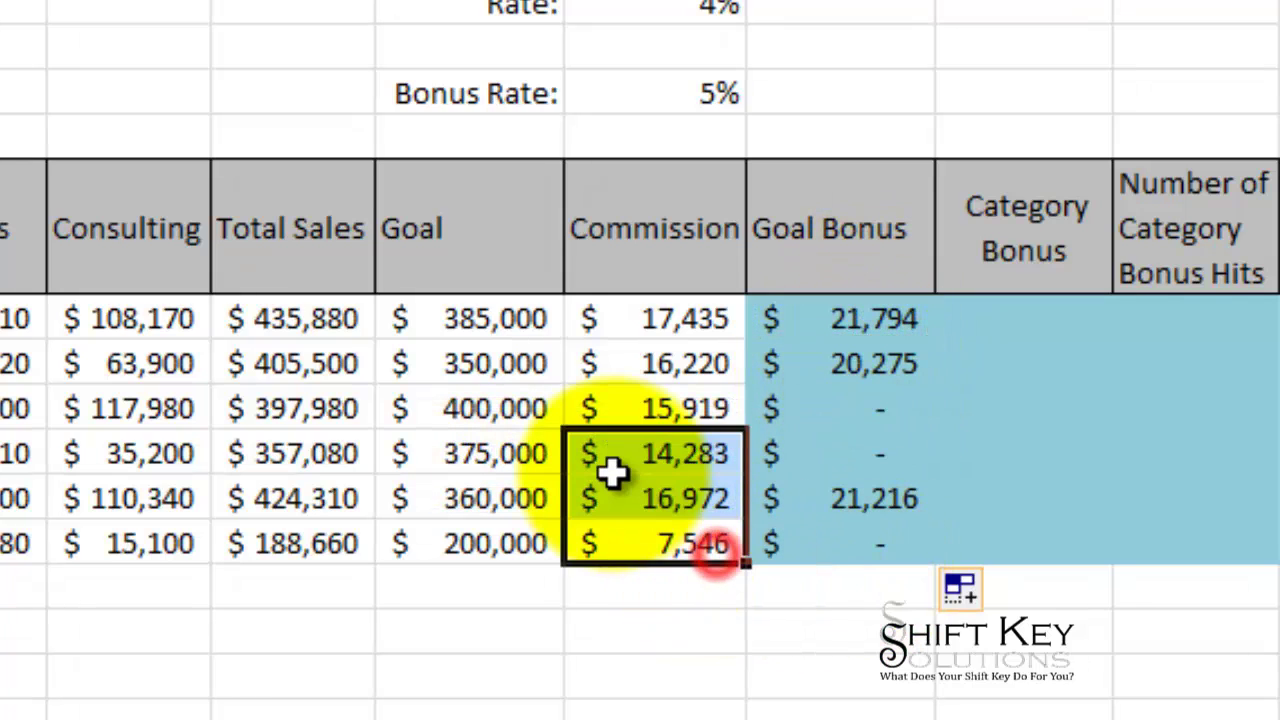
click(703, 540)
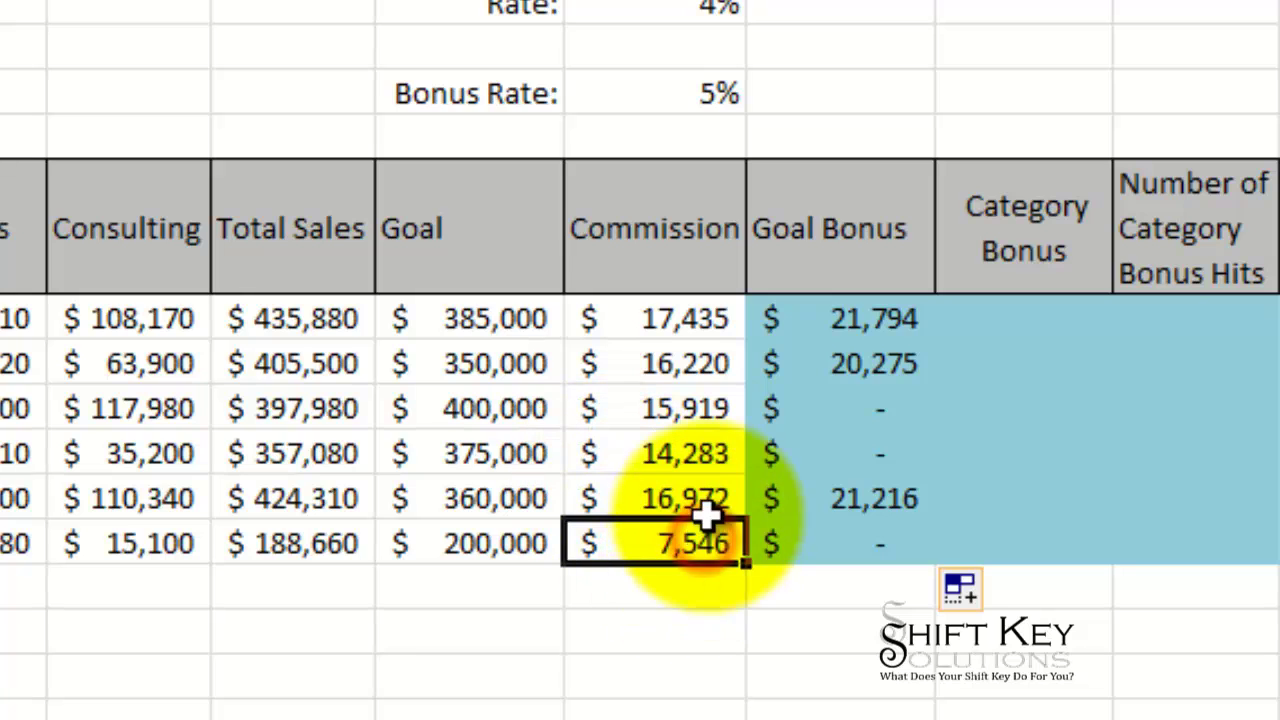
click(866, 322)
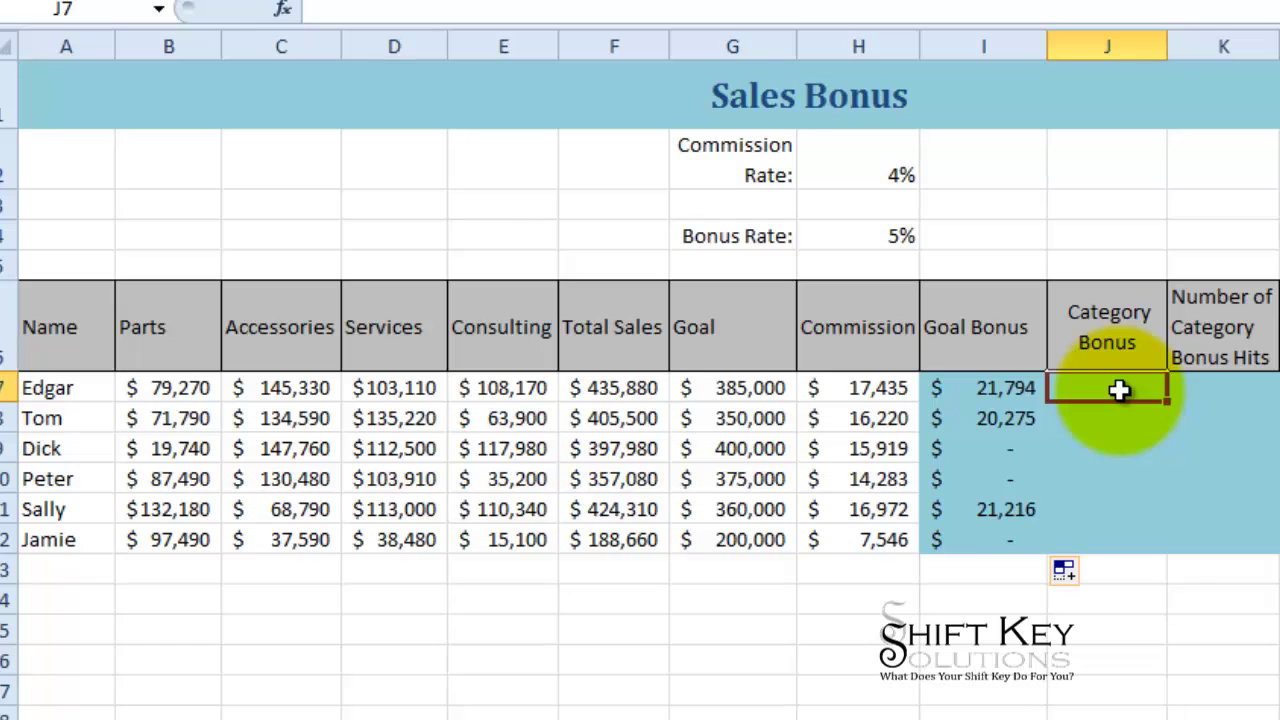
click(615, 390)
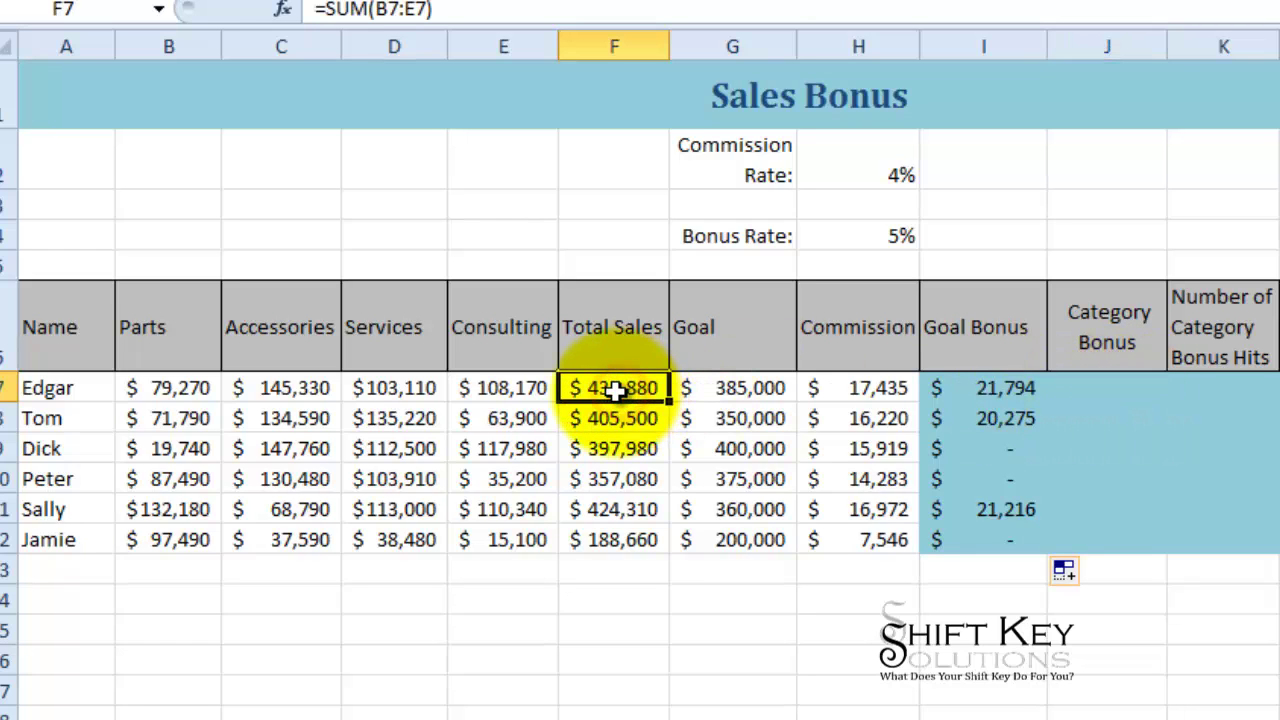
drag(520, 388, 178, 386)
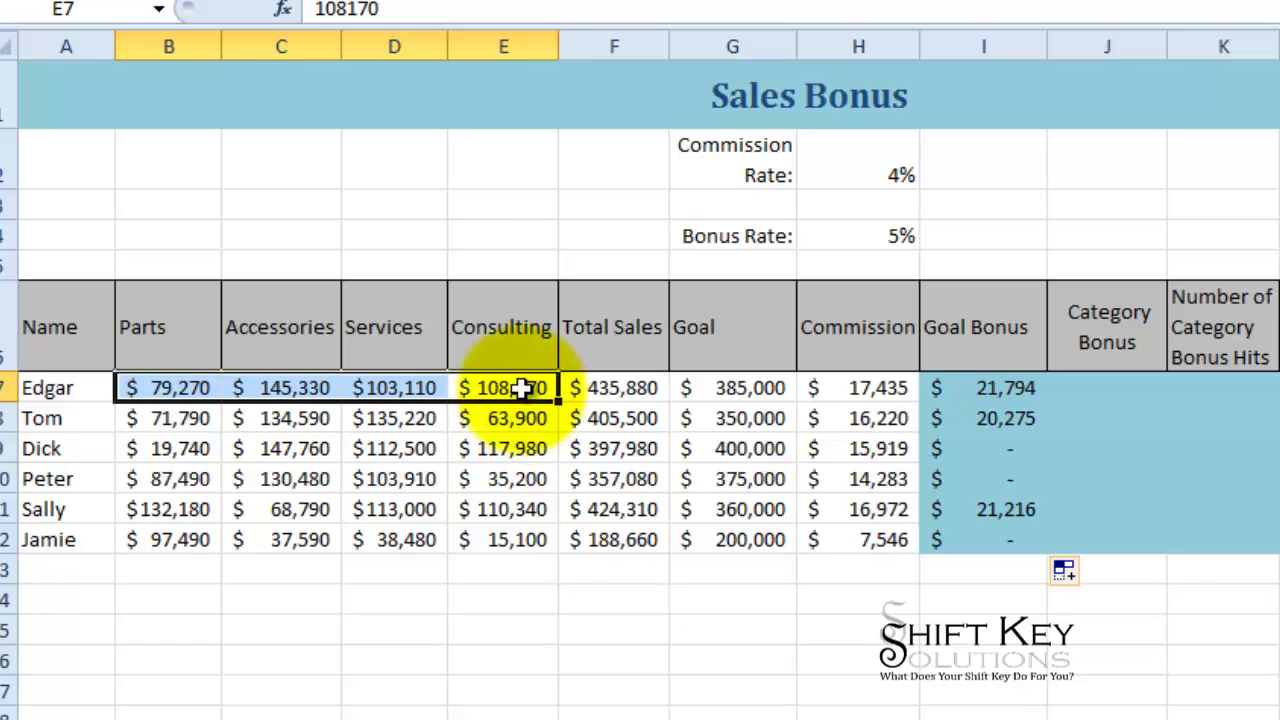
drag(523, 388, 189, 377)
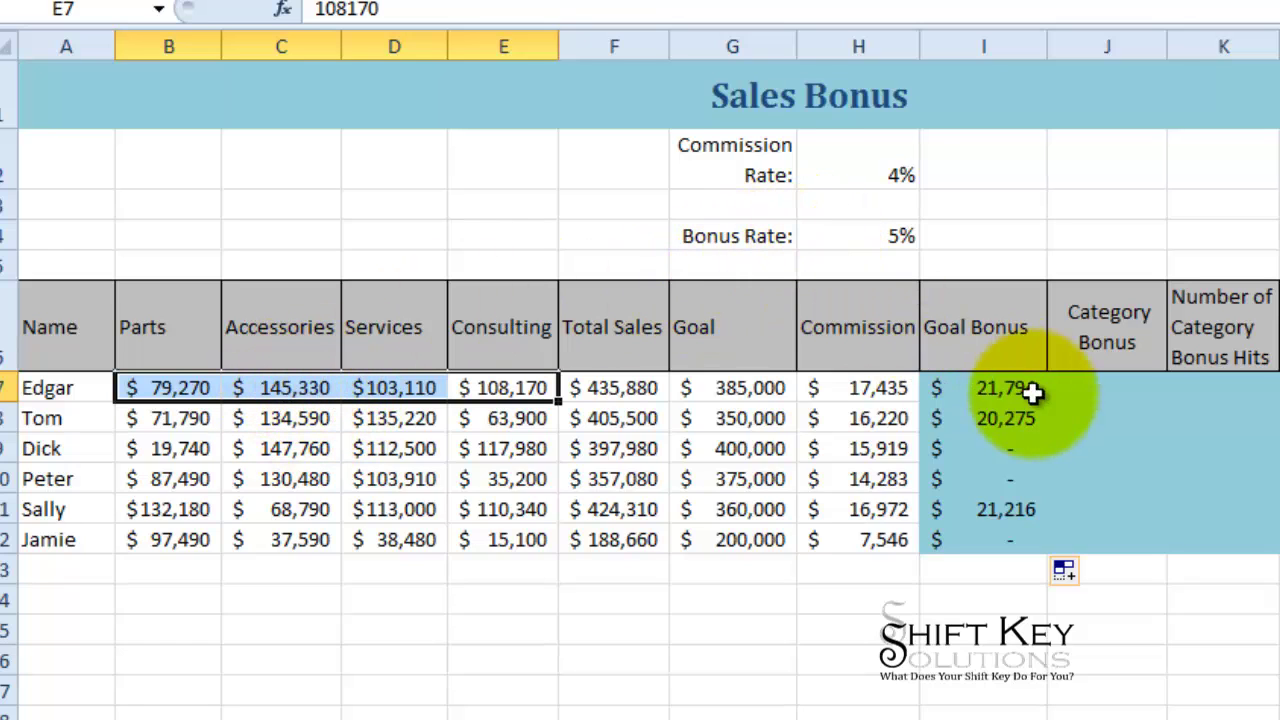
click(1110, 390)
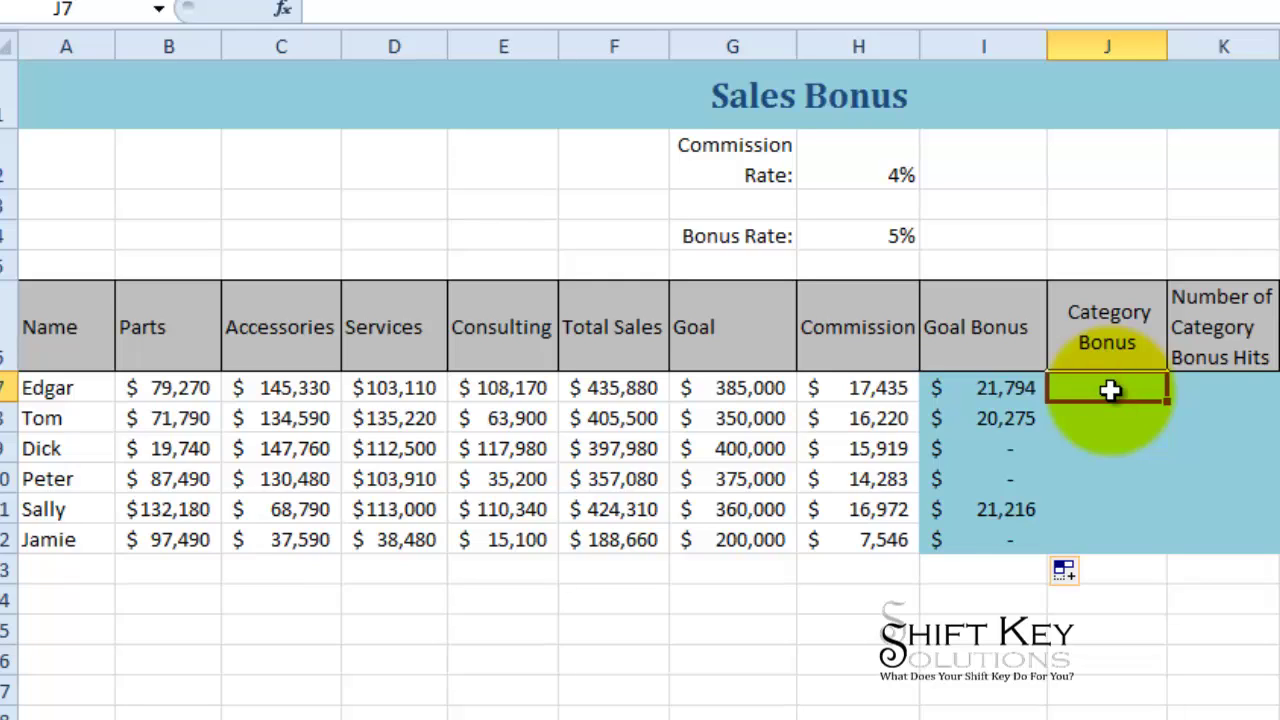
Enter the Category Bonus formula =$H$4*SUMIF(B7:E7,">115,000") in J7, keeping J7 selected
text(=h4)
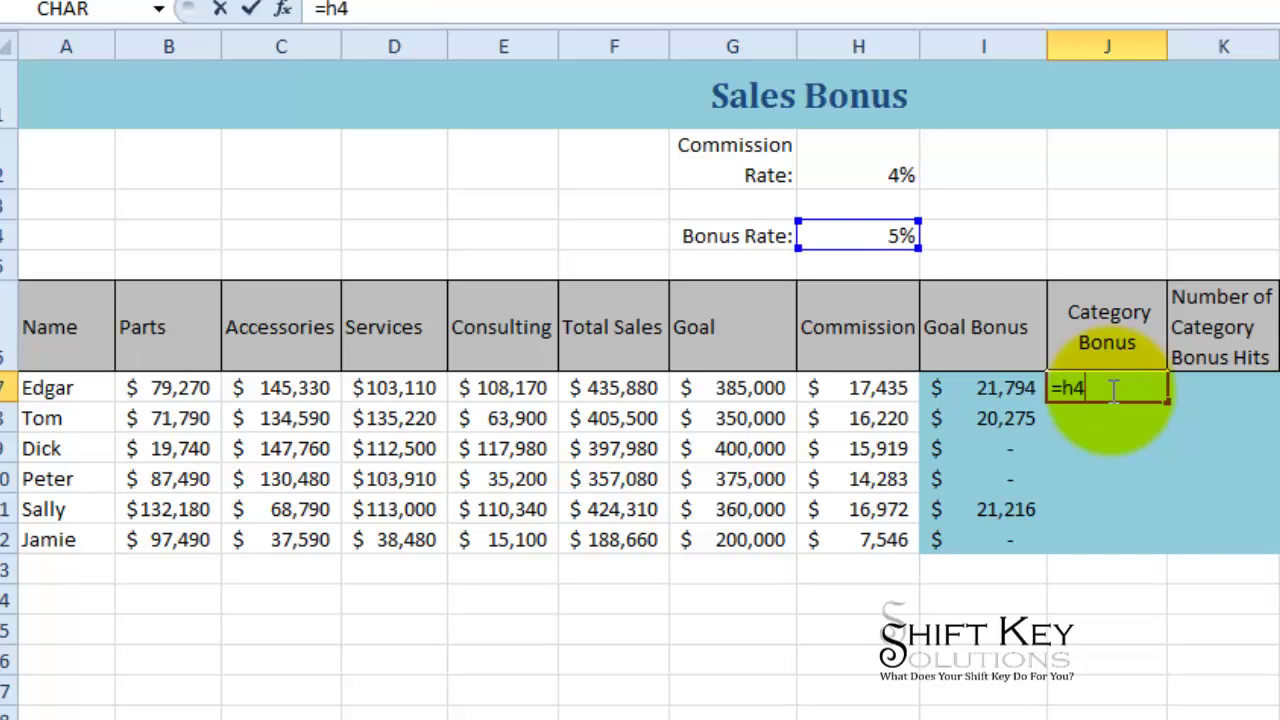
key(F4)
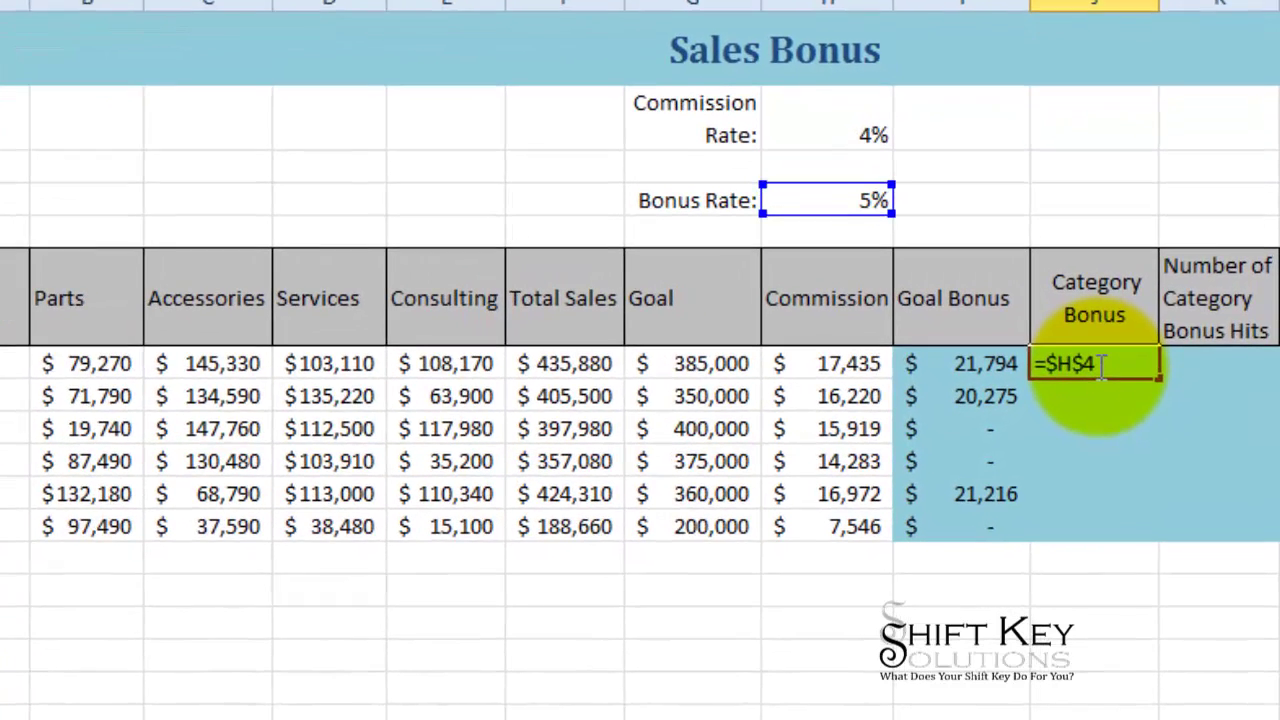
text(*sum)
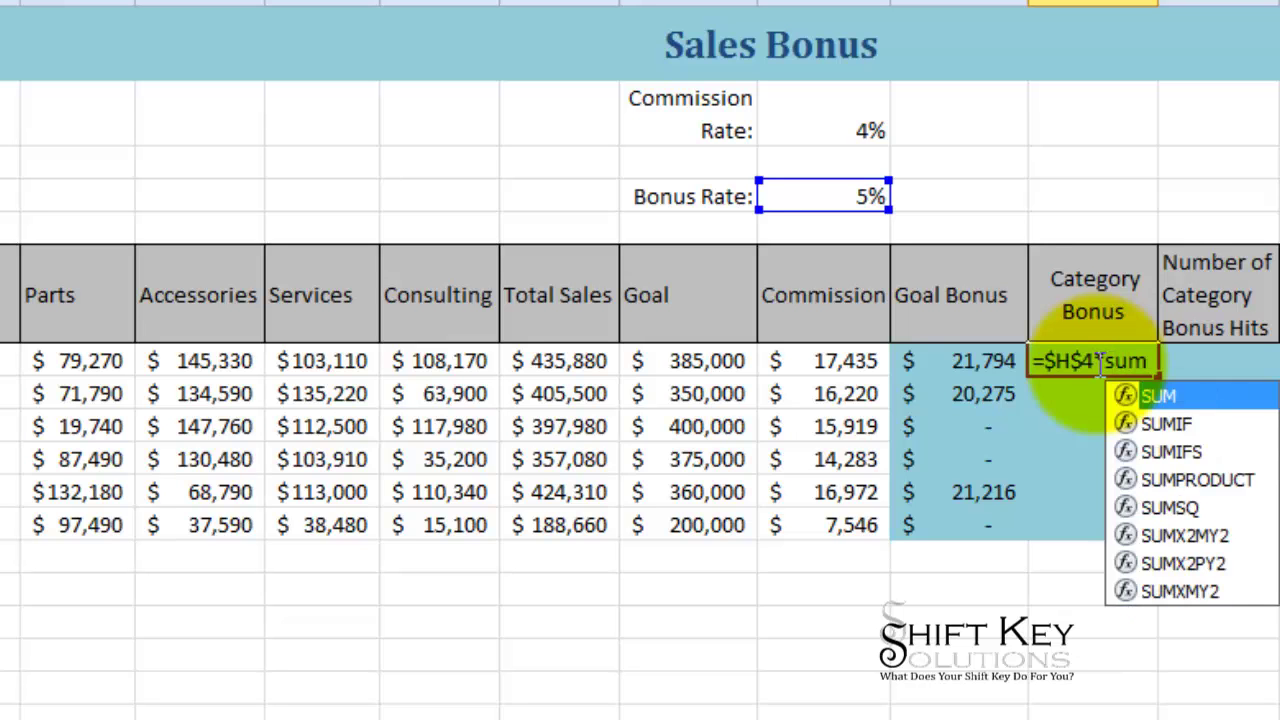
key(Down)
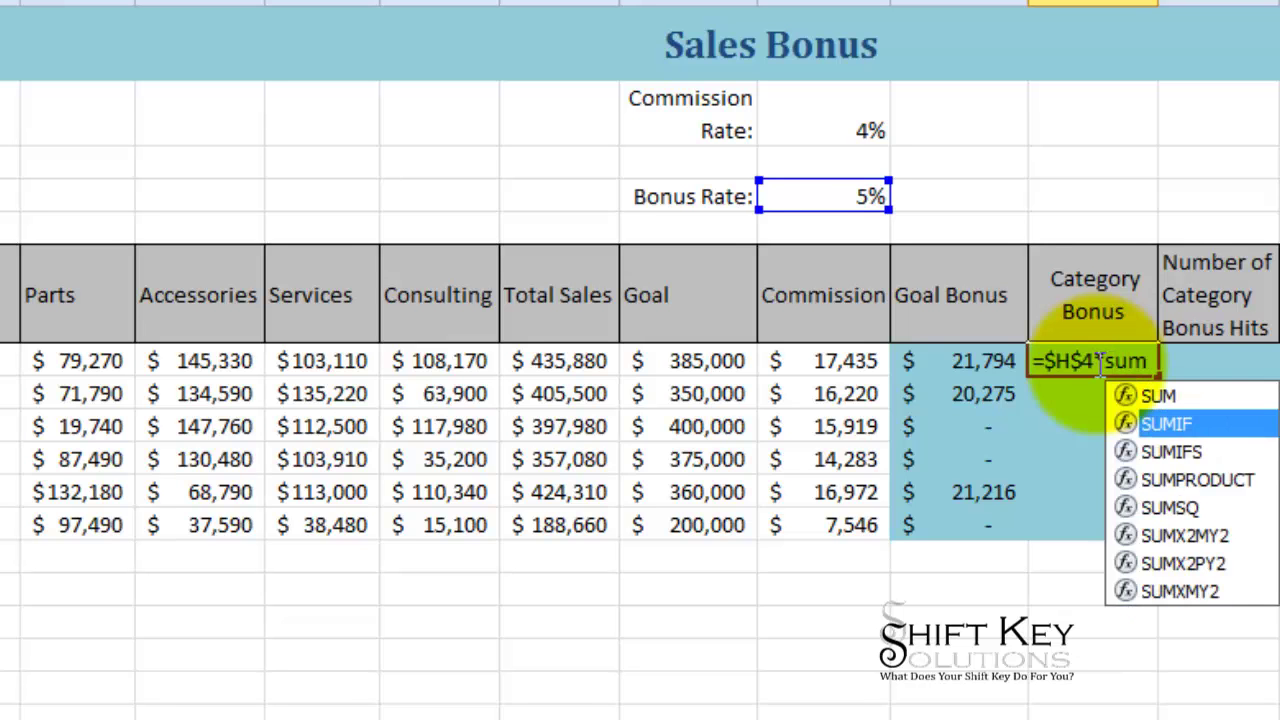
key(Tab)
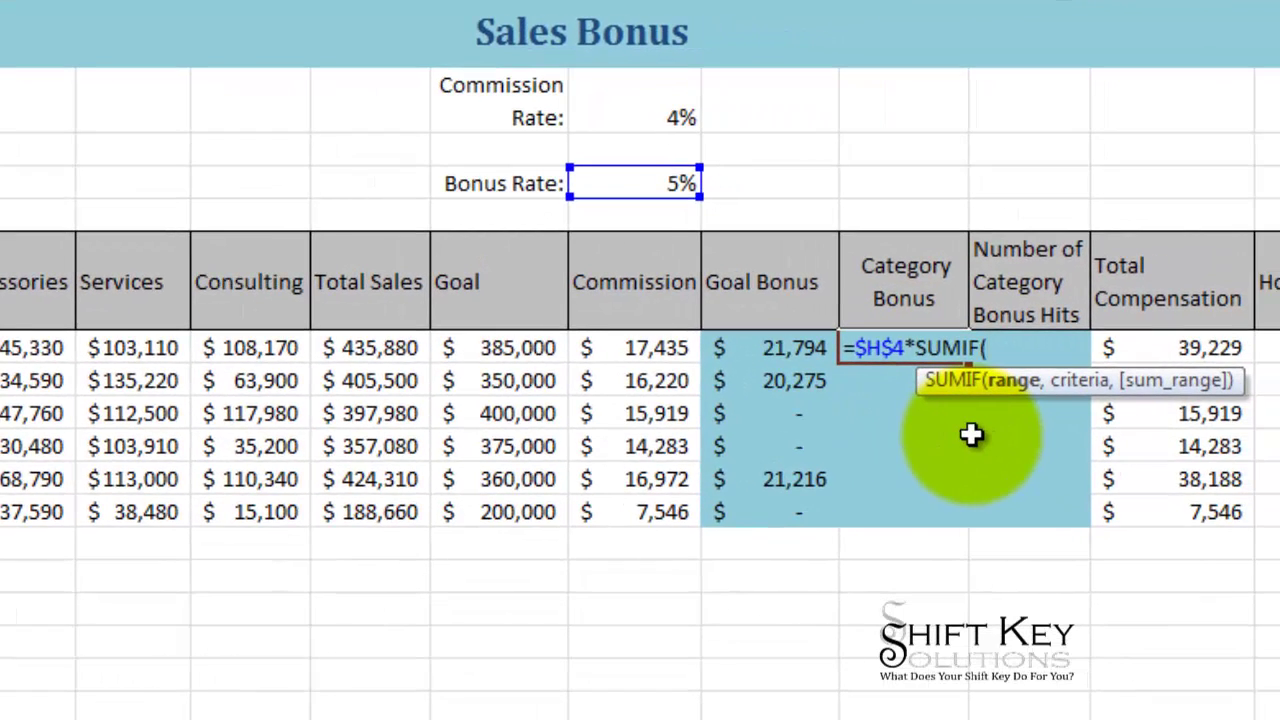
text(b7:e7,)
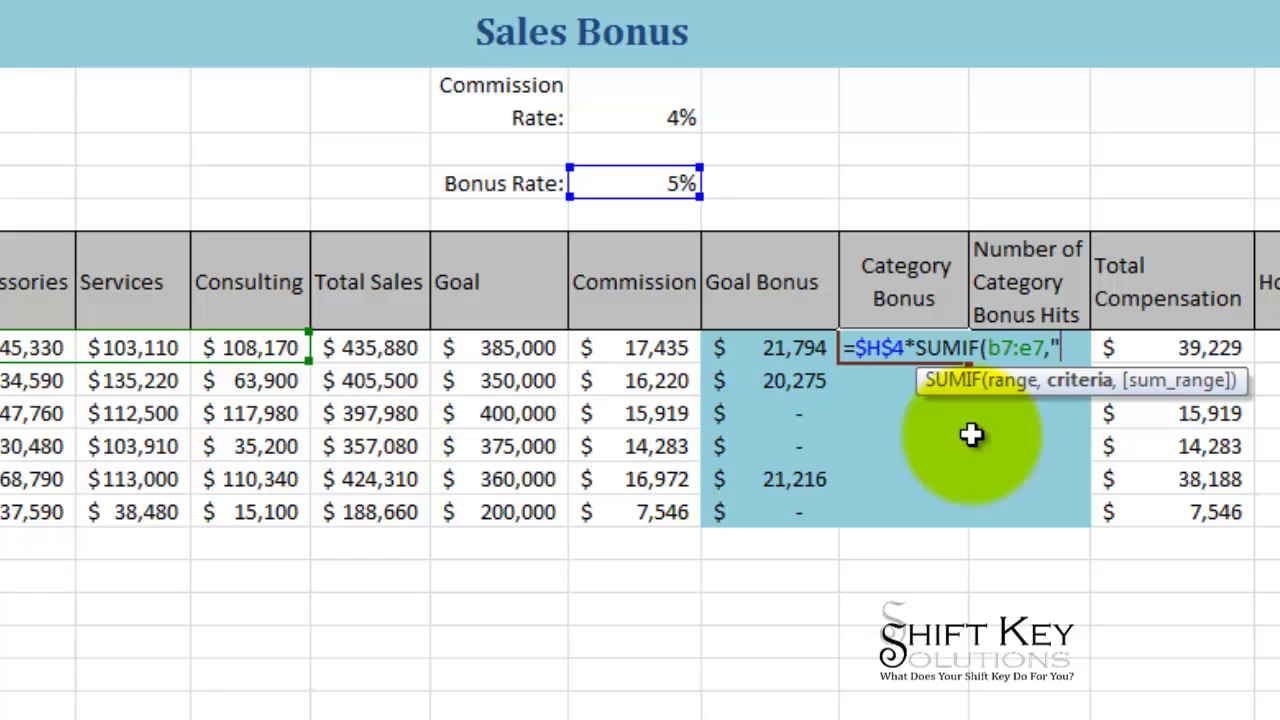
text(">115)
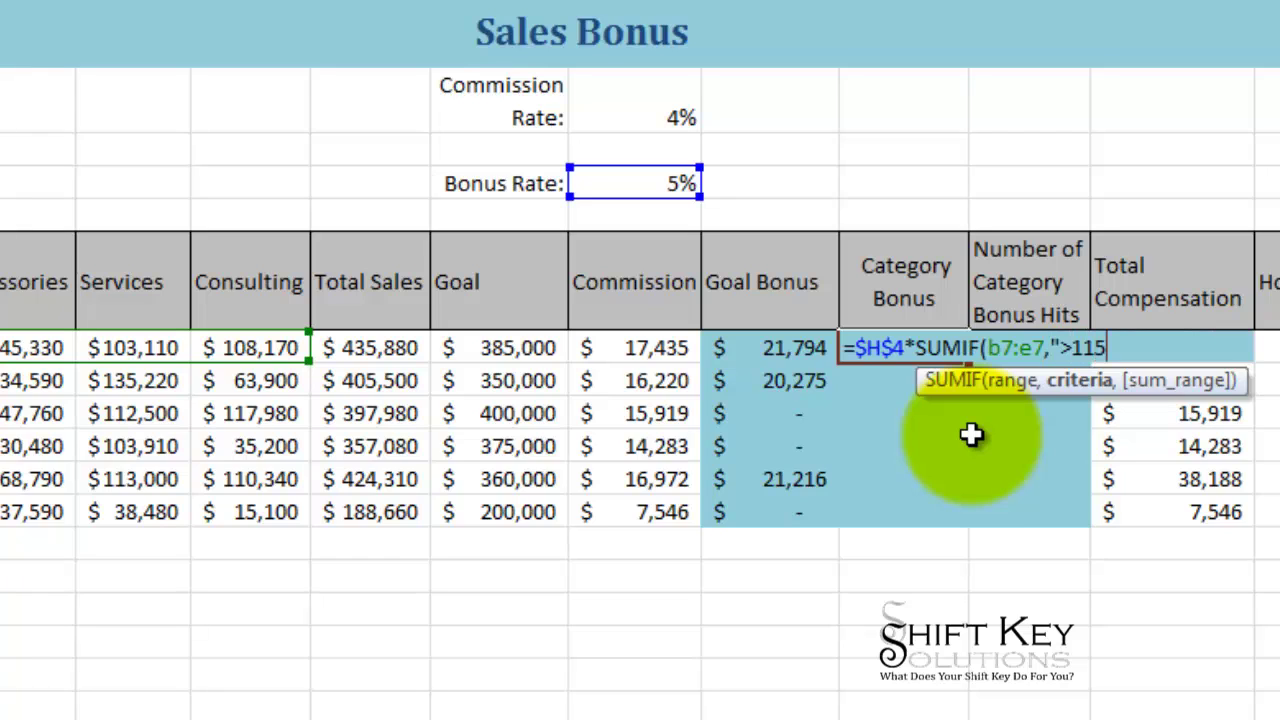
text(,000"))
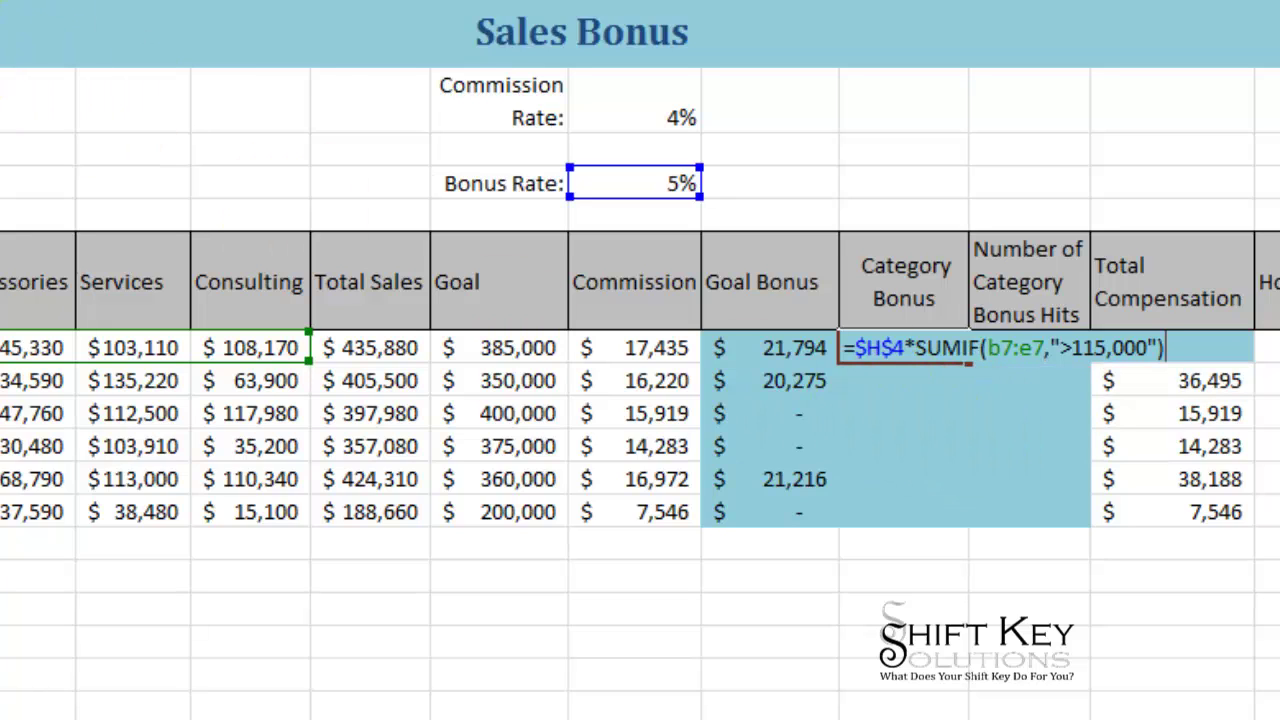
key(ctrl+Return)
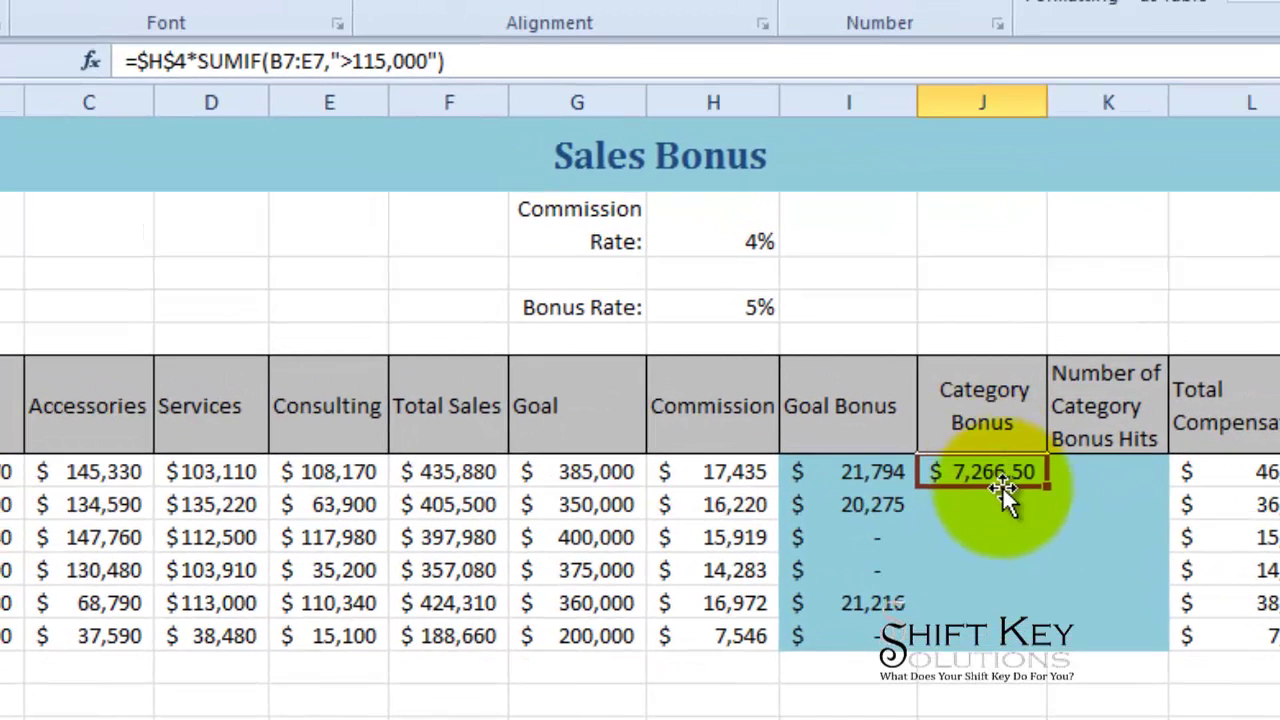
Review the rate reference and SUMIF arguments in J7, and copy the Category Bonus formula down through J12
double_click(982, 476)
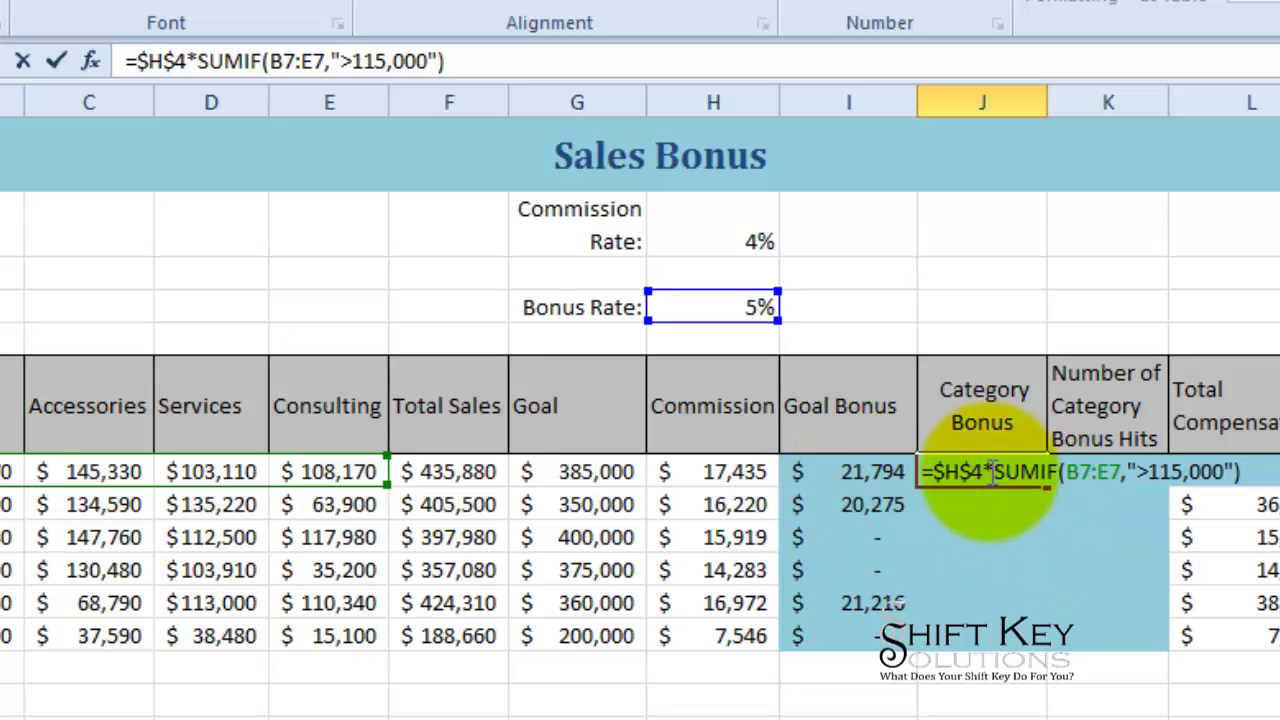
double_click(962, 471)
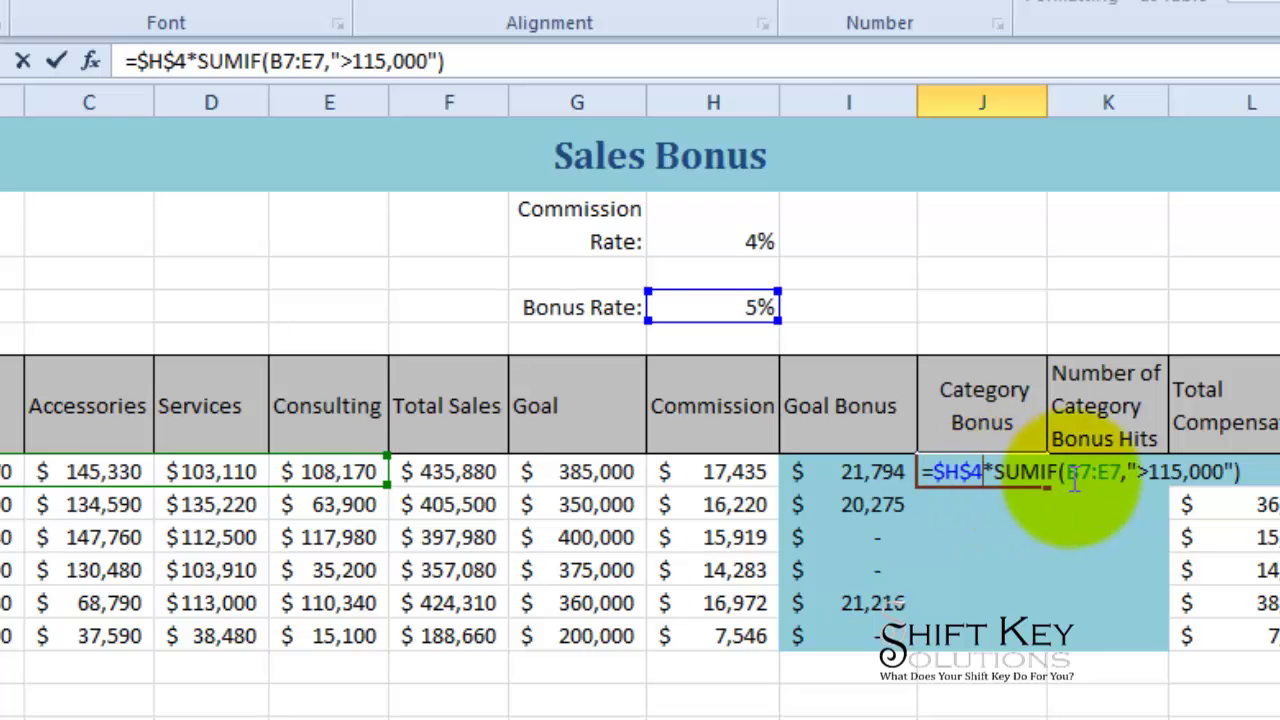
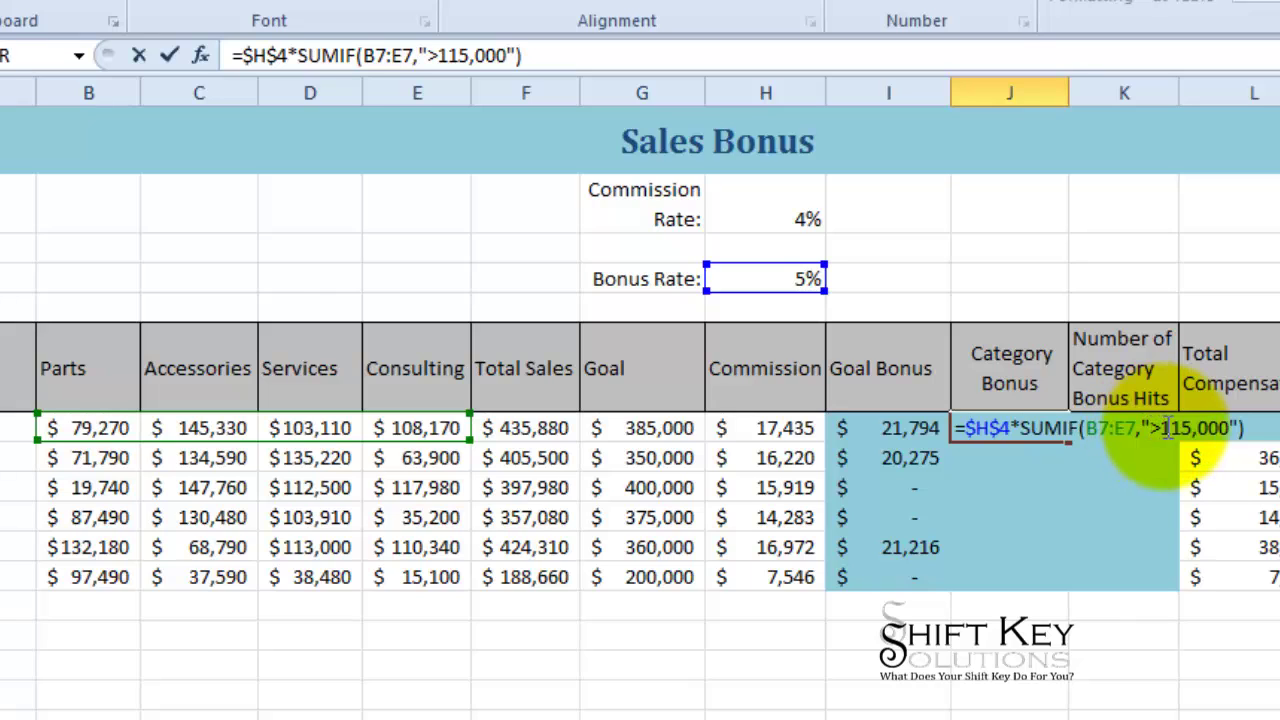
click(170, 57)
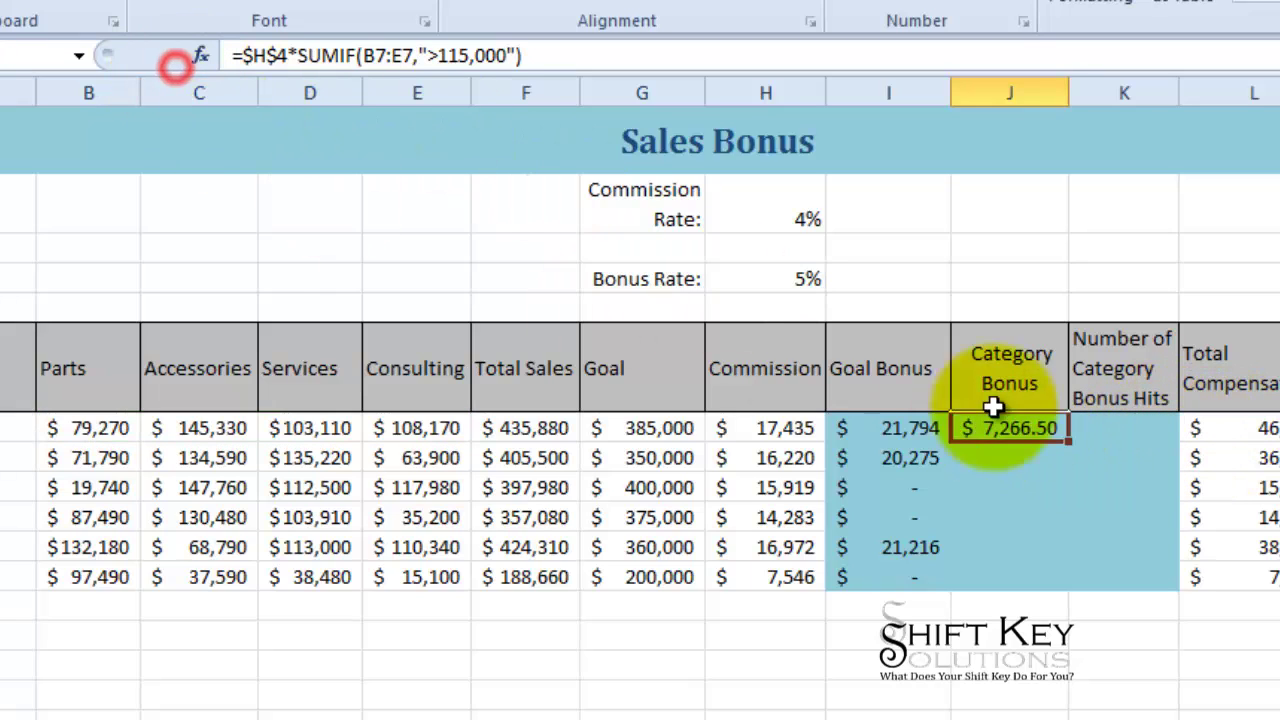
double_click(1069, 443)
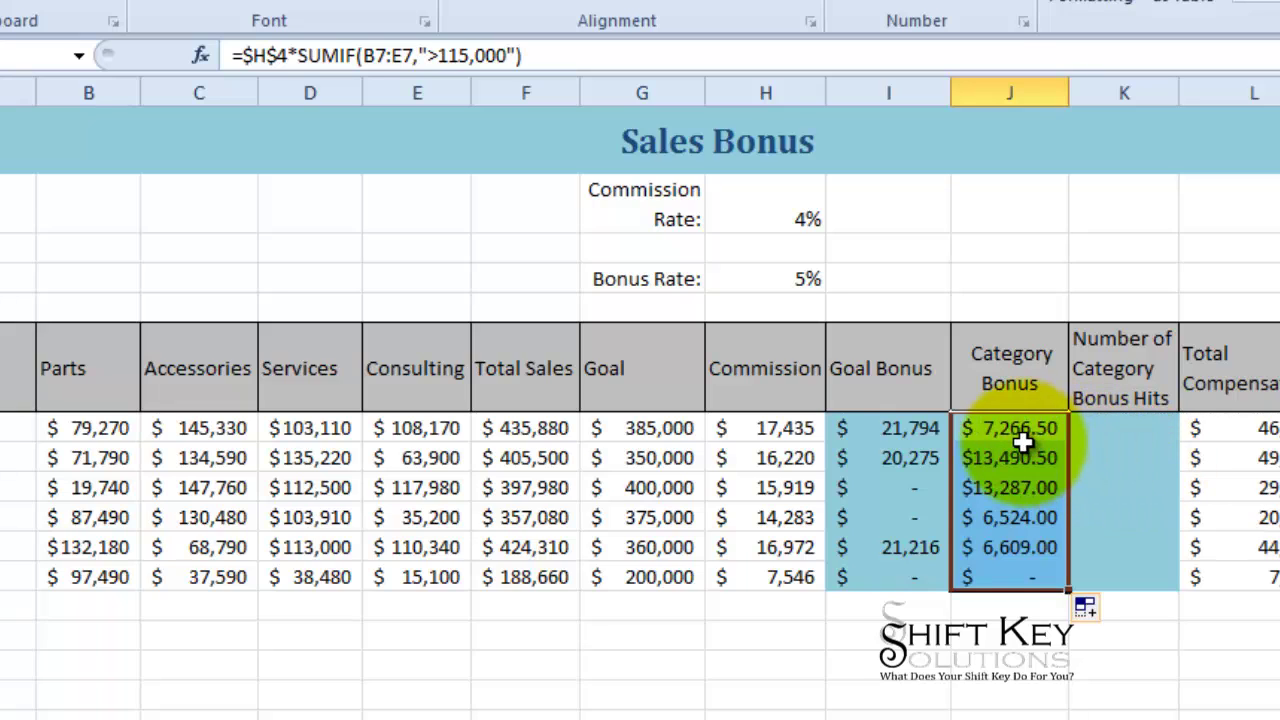
Set the Bonus Rate in H4 to 1%
click(788, 279)
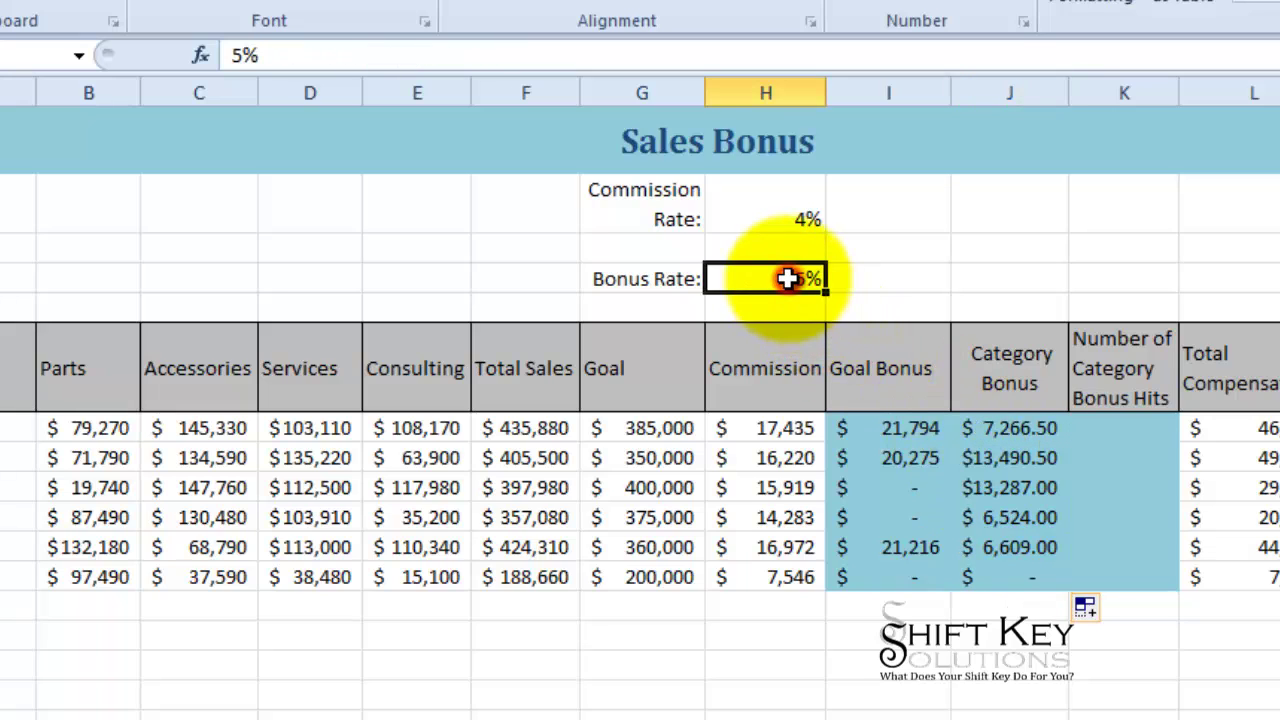
text(1)
key(Return)
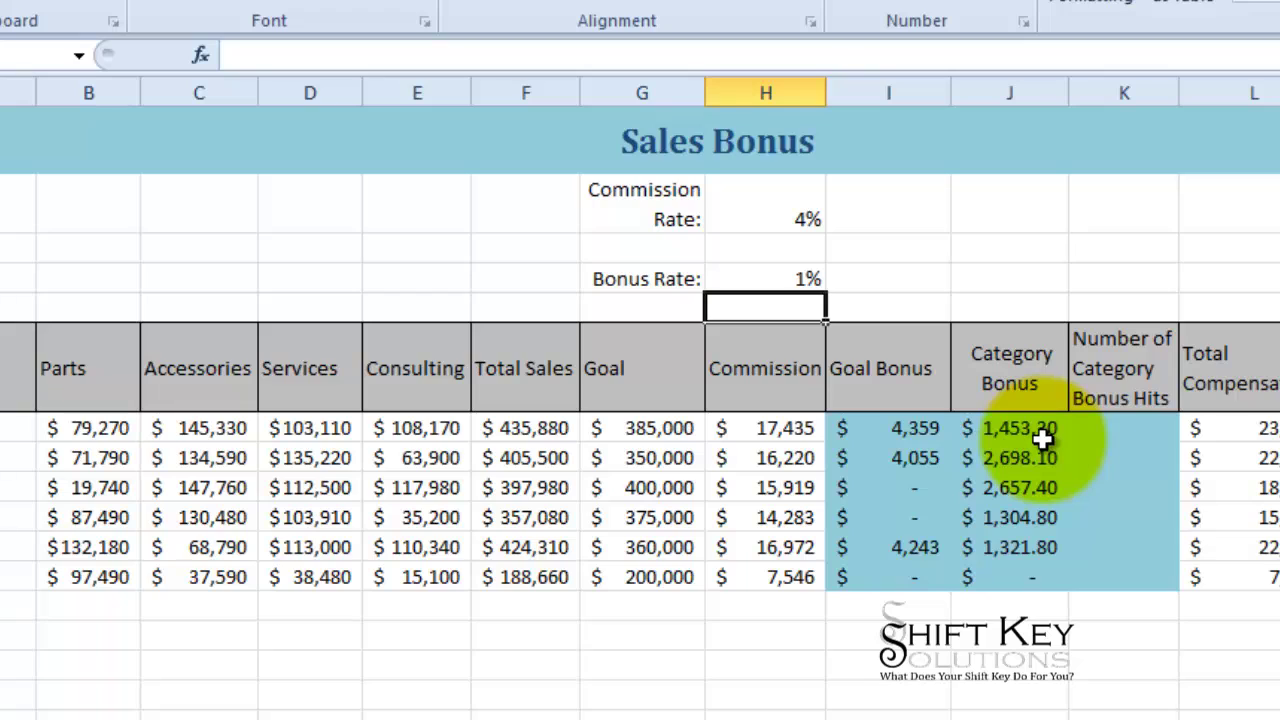
Check row 7's category sales in B7:E7 and start a COUNTIF formula in K7 for Number of Category Bonus Hits
click(1121, 428)
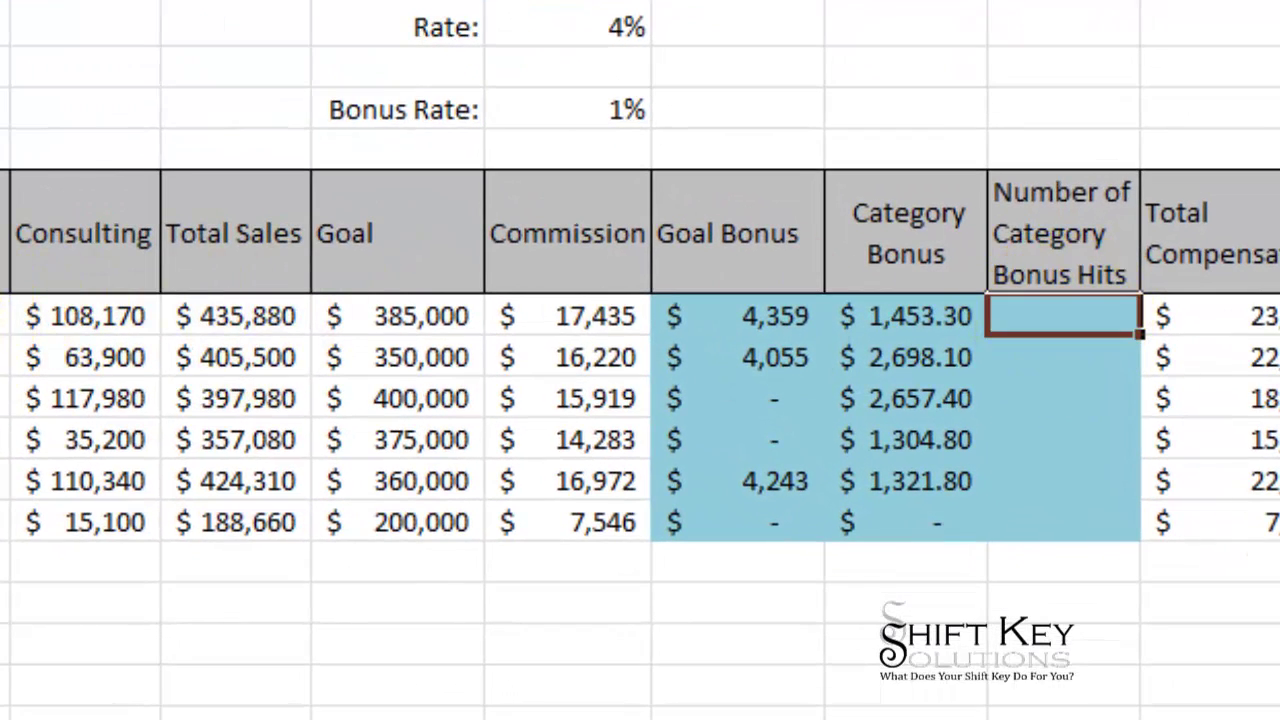
click(88, 325)
drag(88, 325, 143, 214)
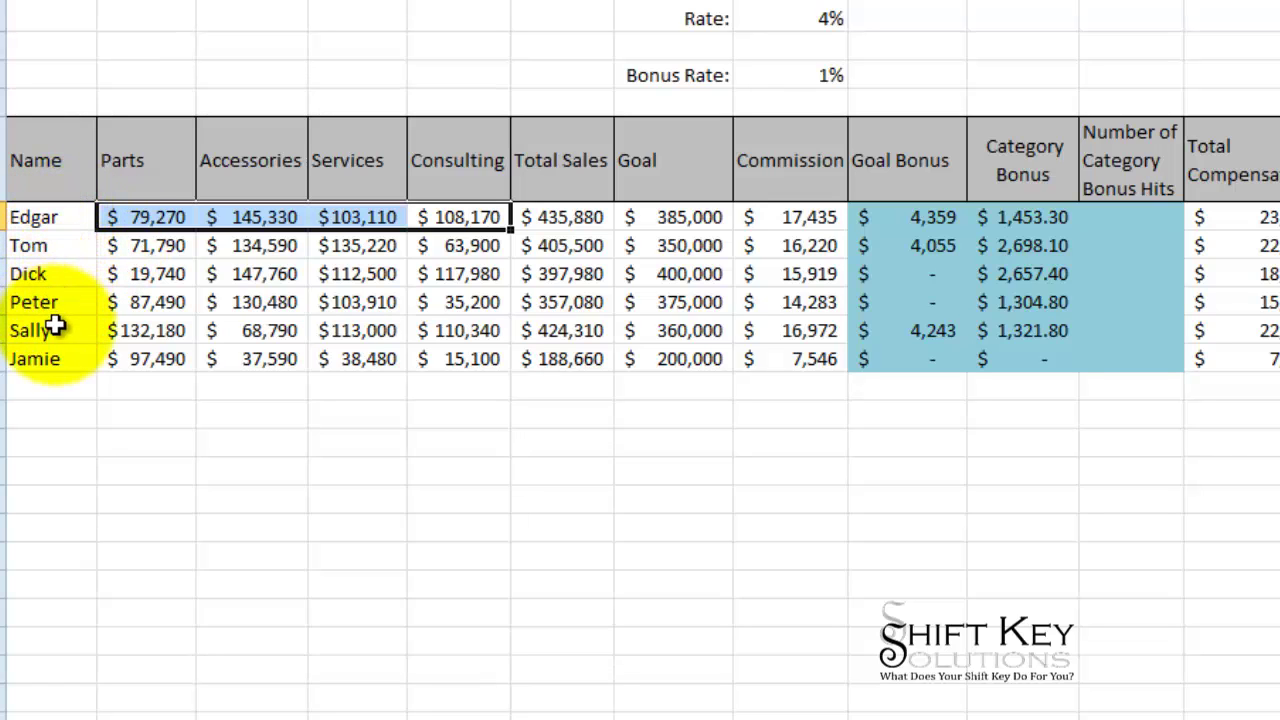
click(1135, 217)
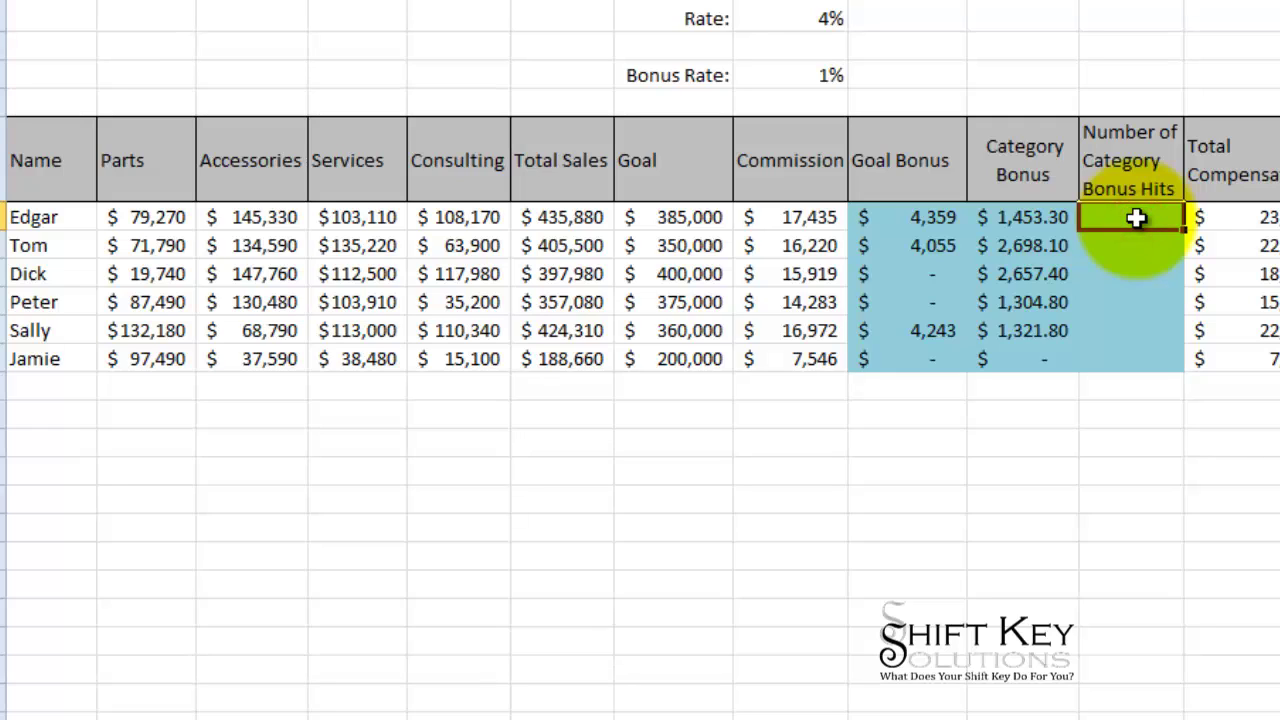
text(=)
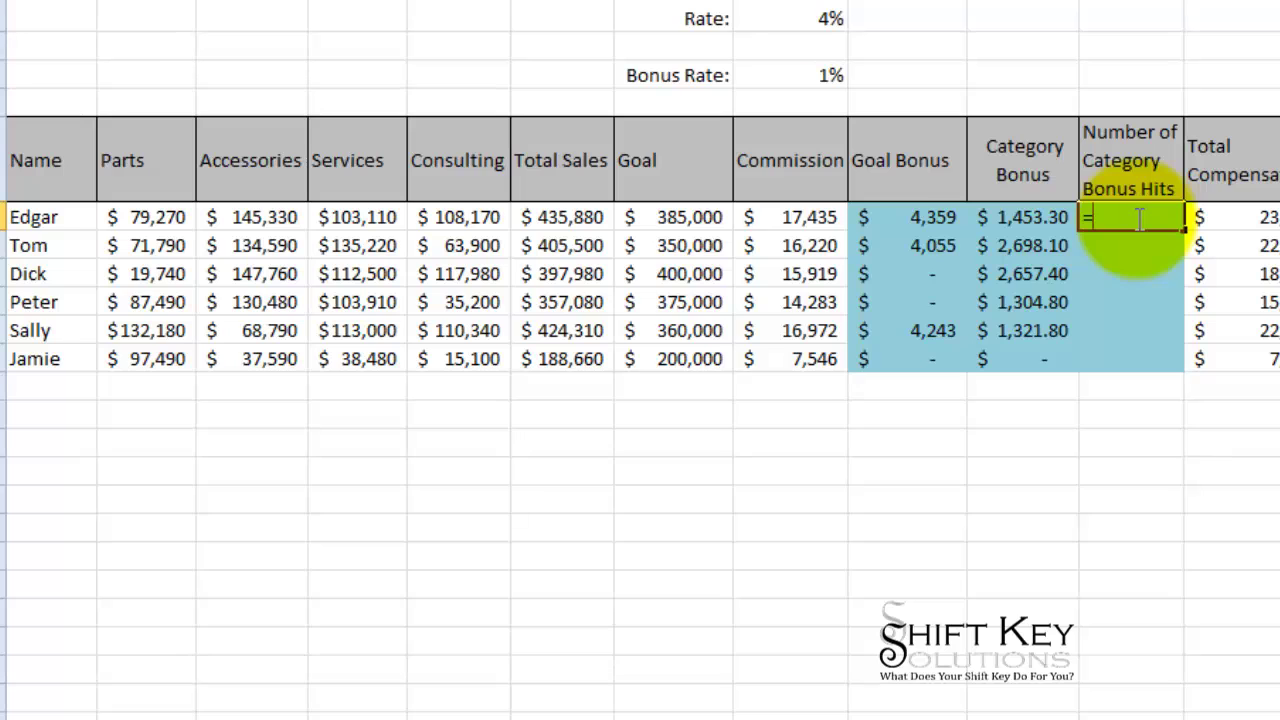
text(coun)
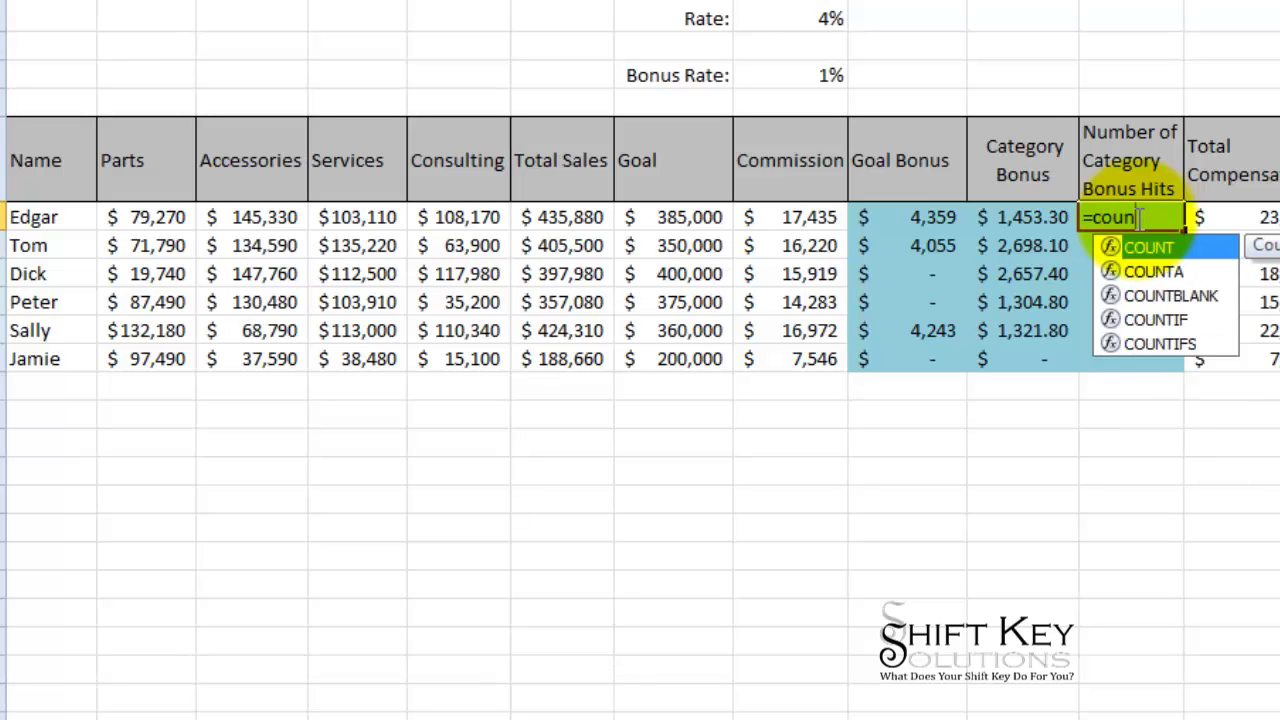
key(Down)
key(Down)
key(Down)
key(Tab)
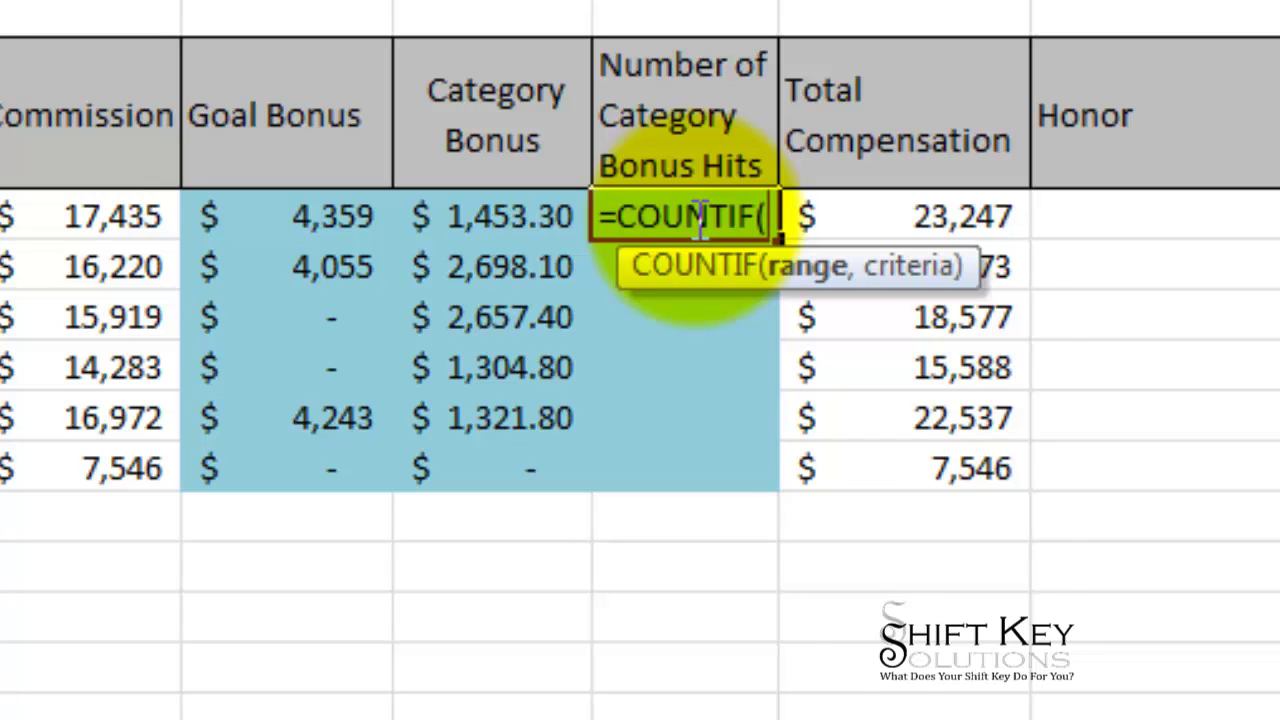
Complete the COUNTIF formula in K7 with range B7:E7 and criterion ">115,000", keeping K7 selected
text(b7:)
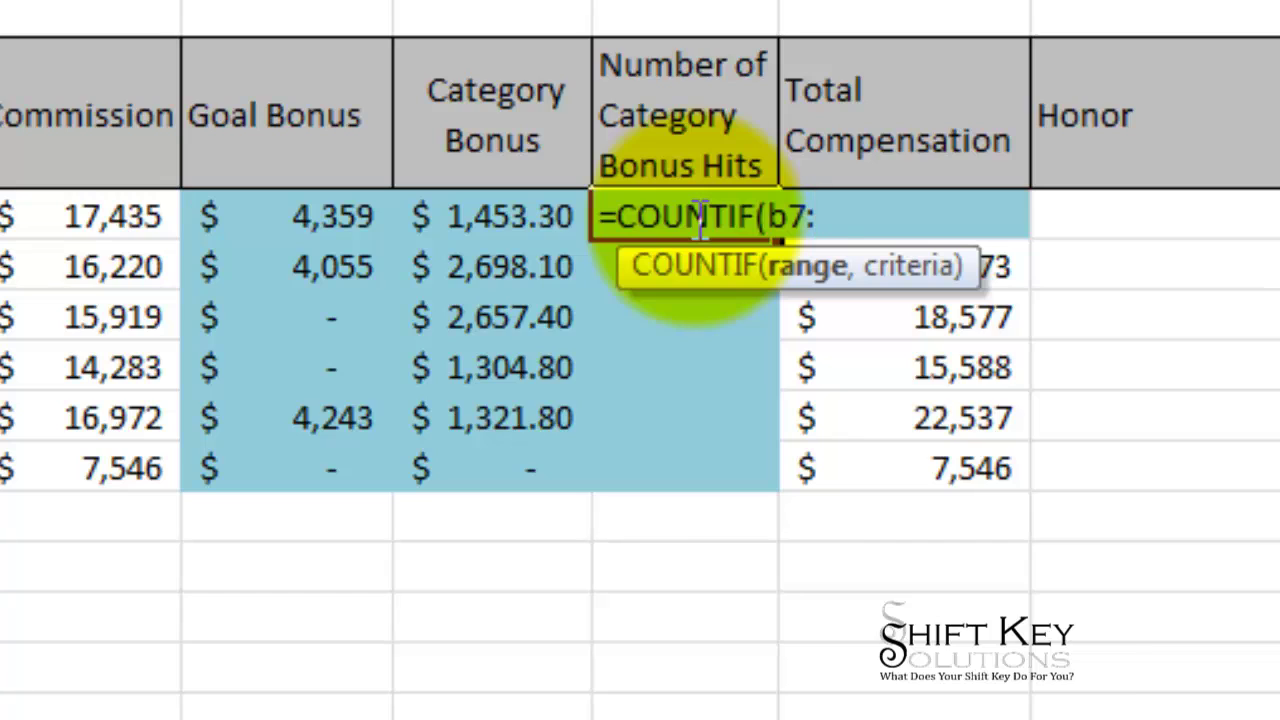
text(e7,")
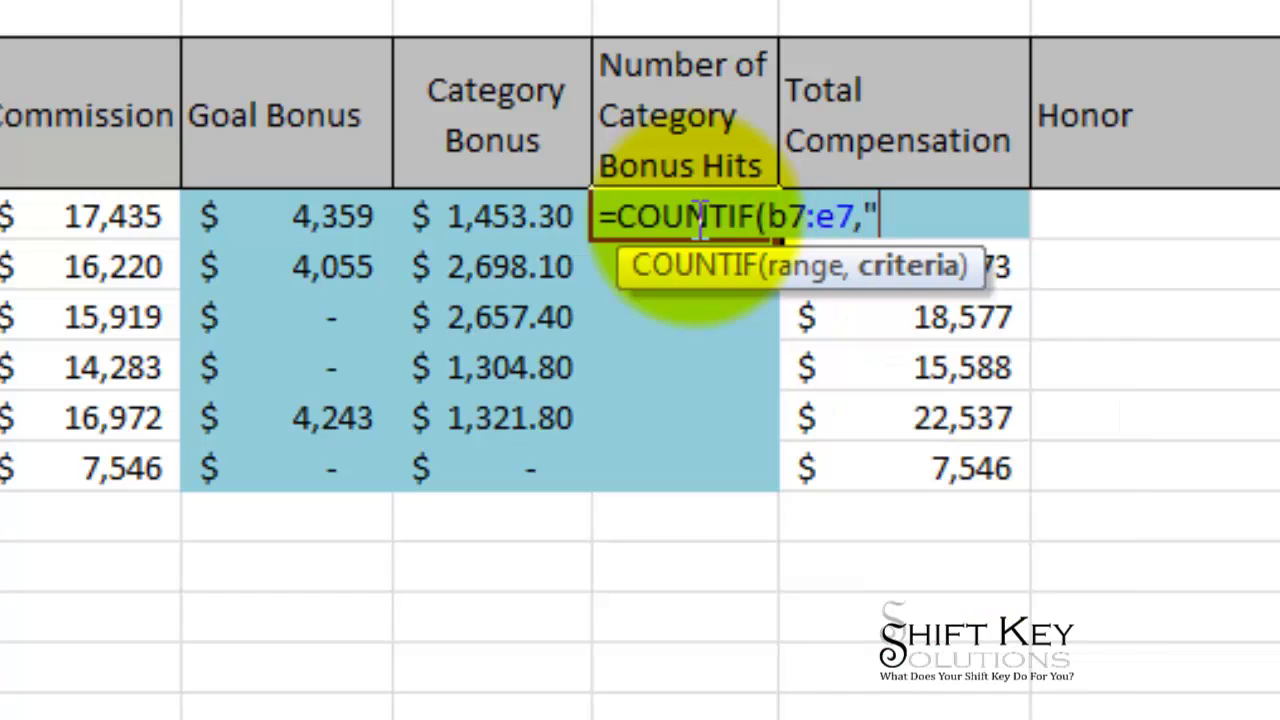
text(>11)
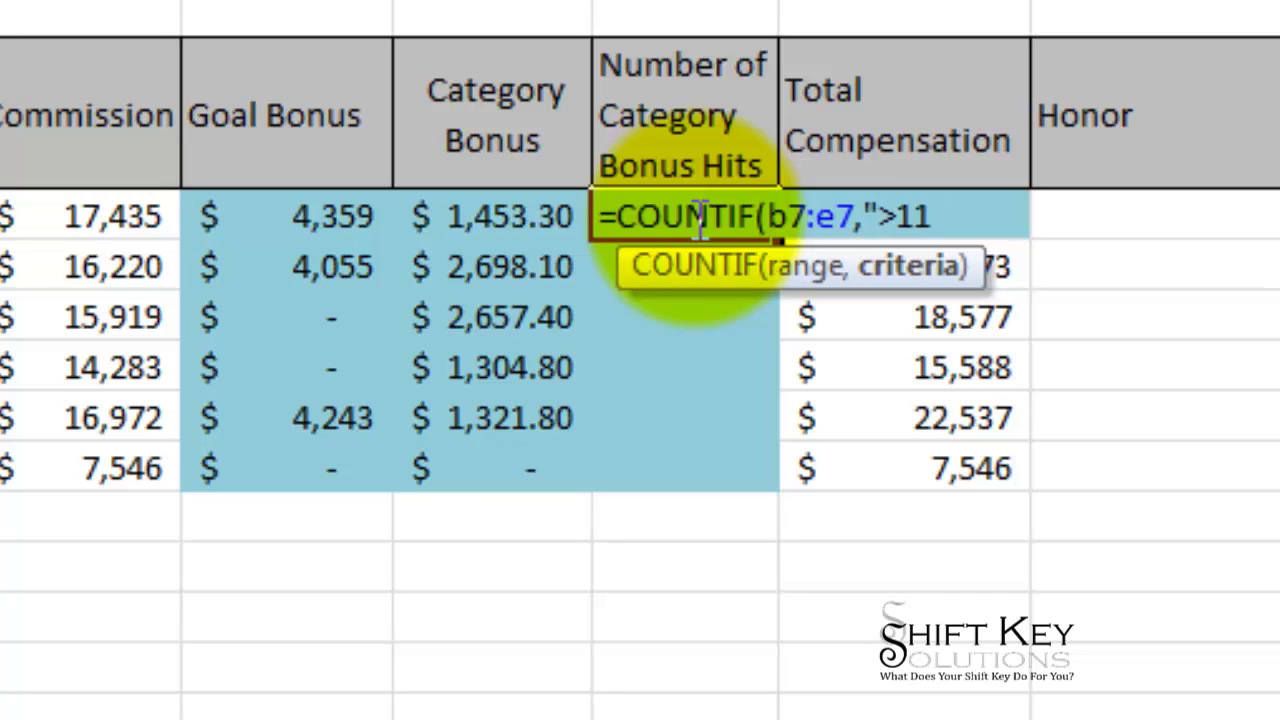
text(5,000)
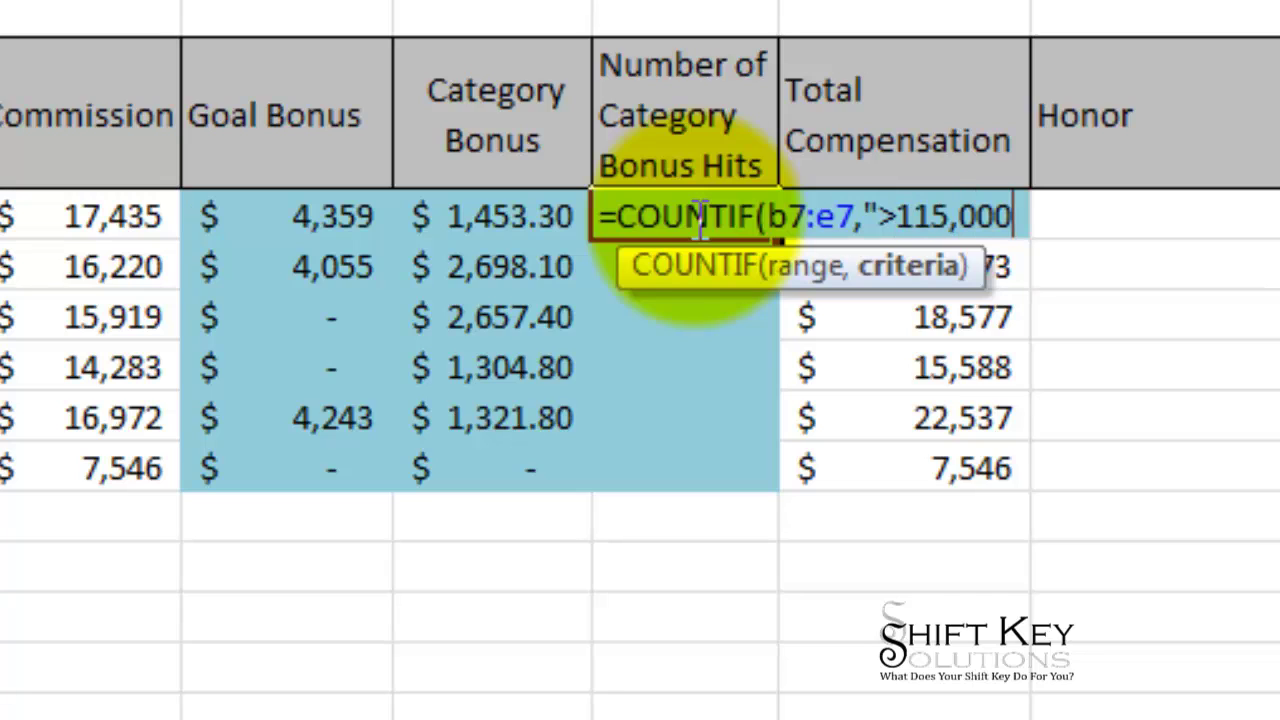
text("))
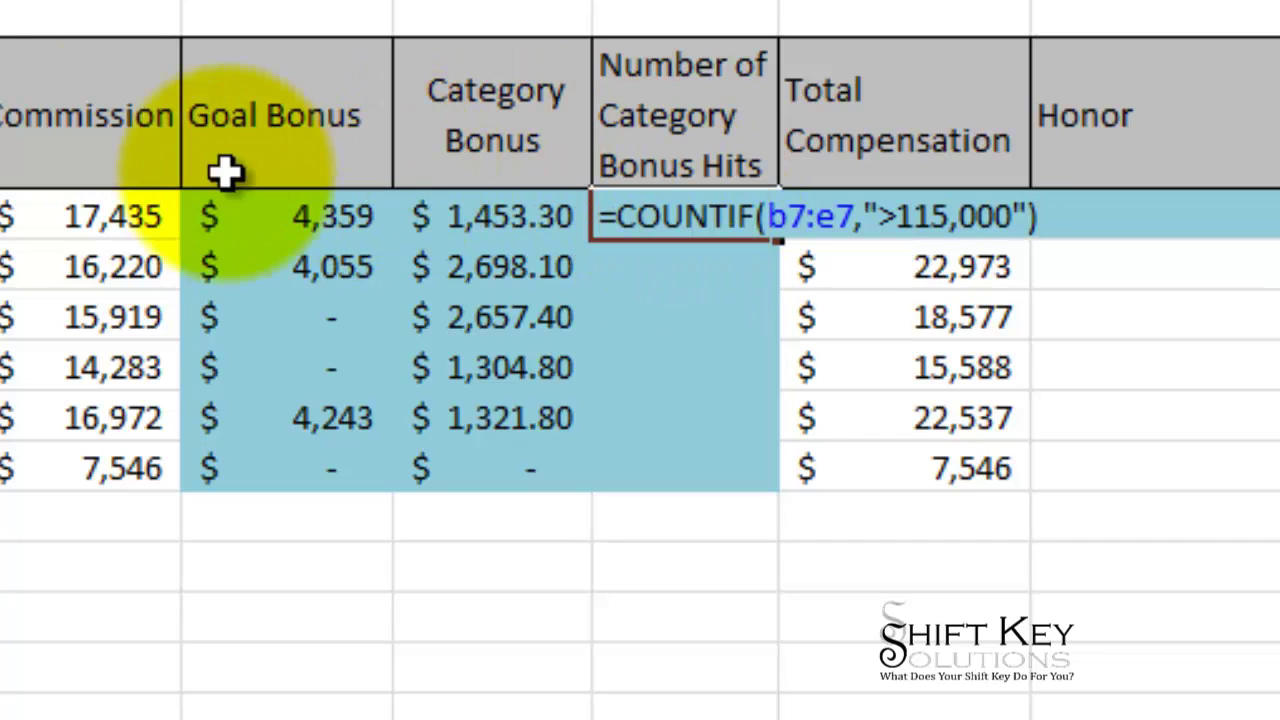
key(ctrl+Return)
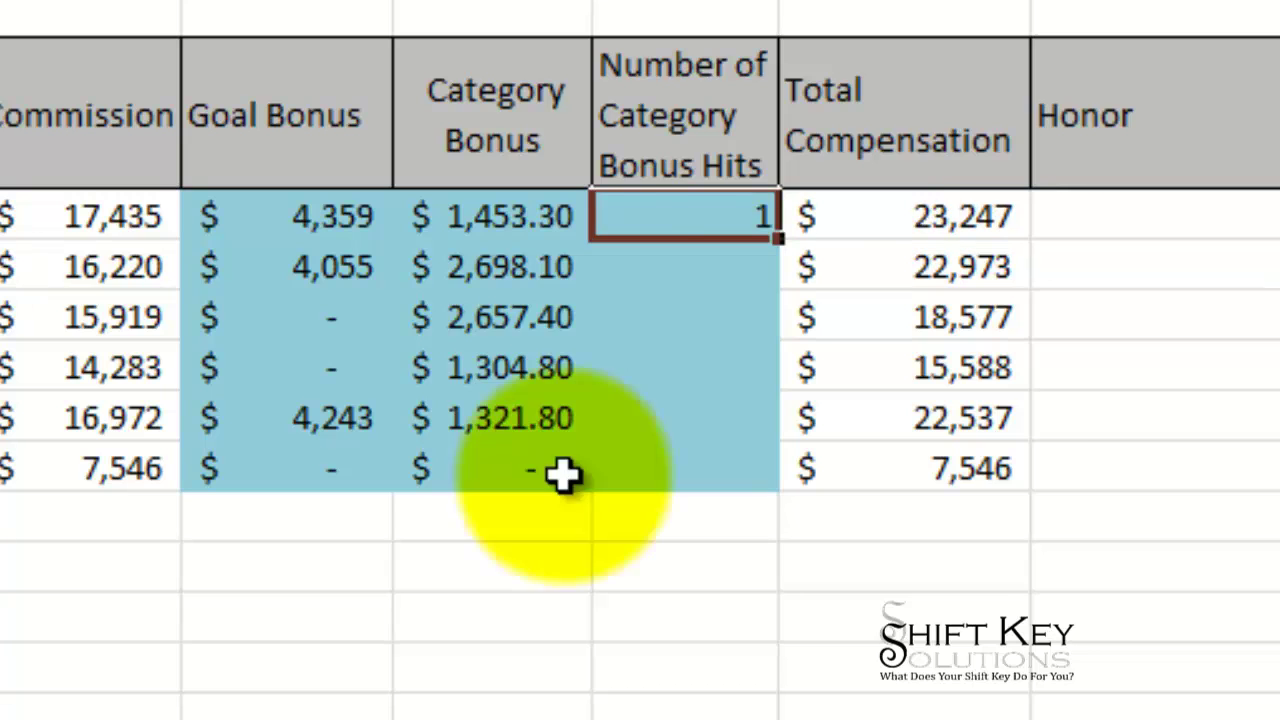
Copy the bonus-hits formula from K7 down through K12 and review the filled bonus columns
double_click(777, 239)
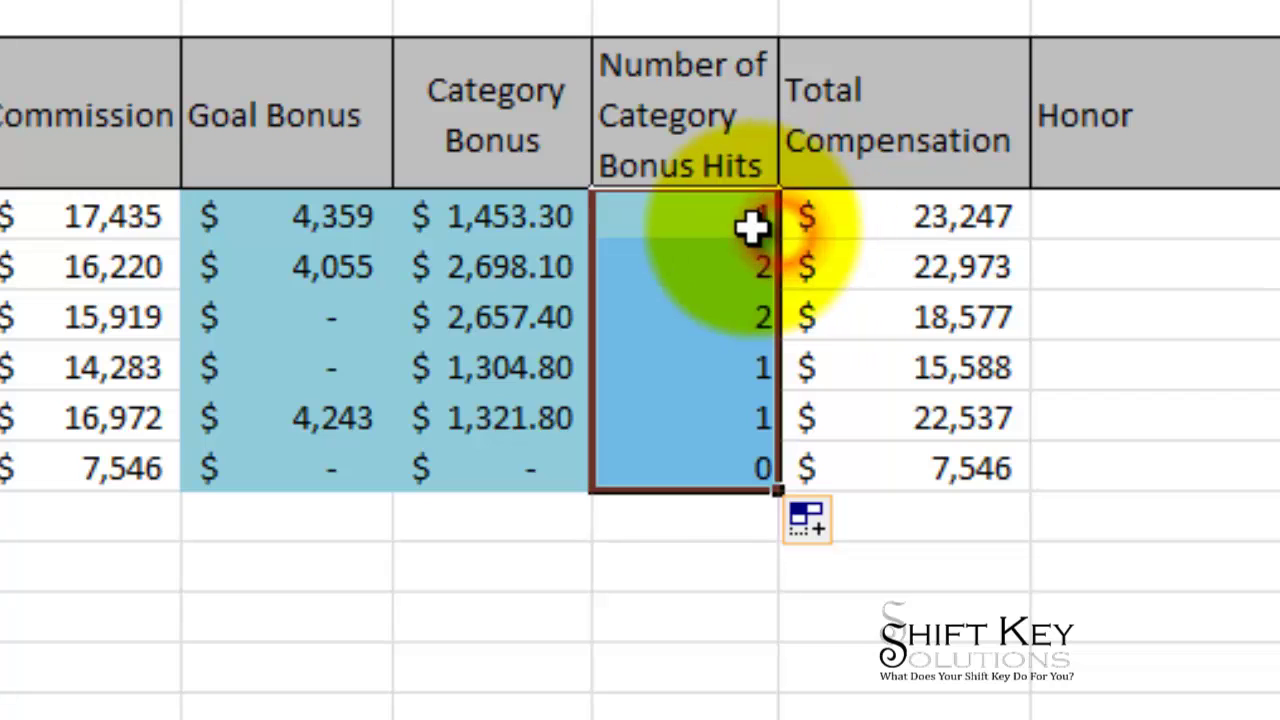
click(699, 262)
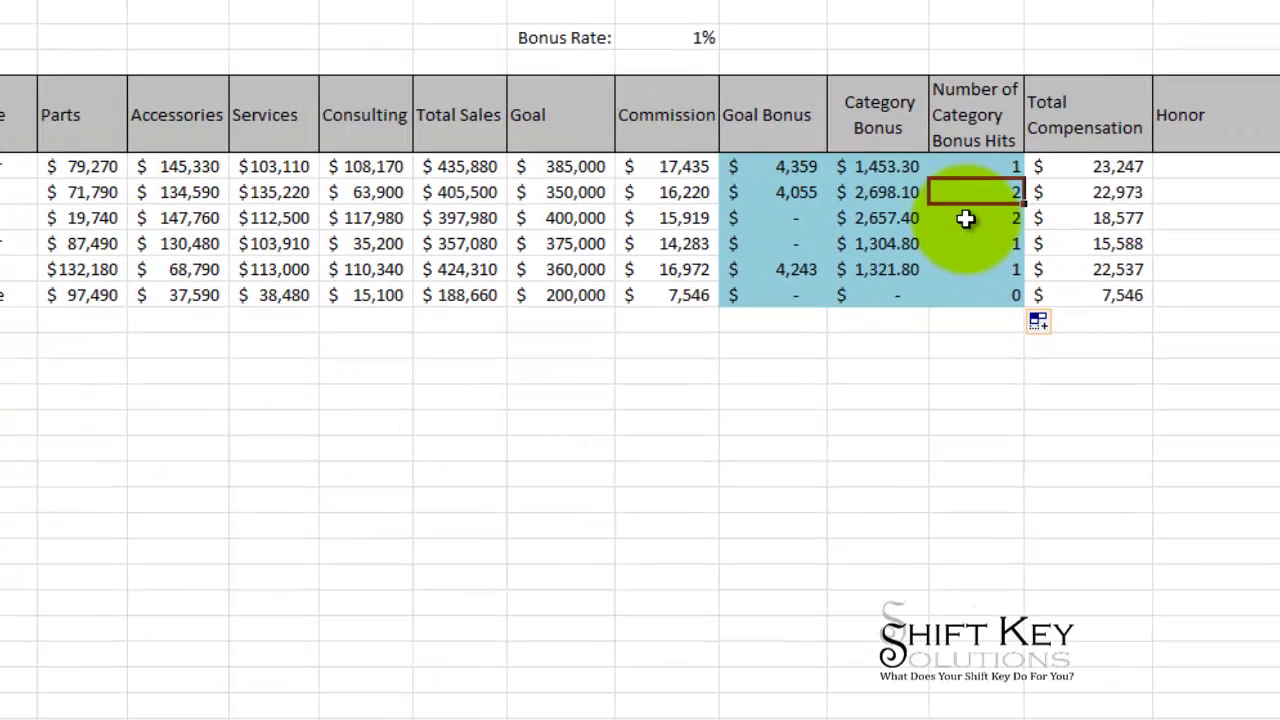
click(965, 218)
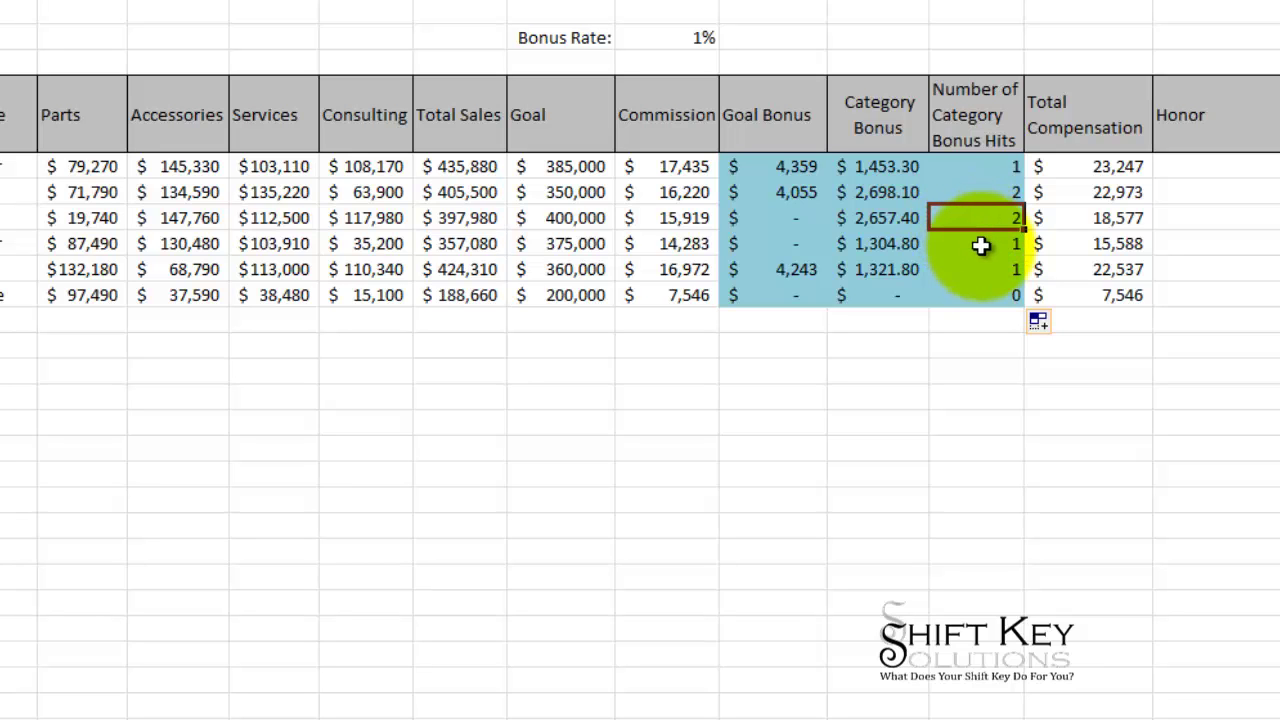
click(969, 295)
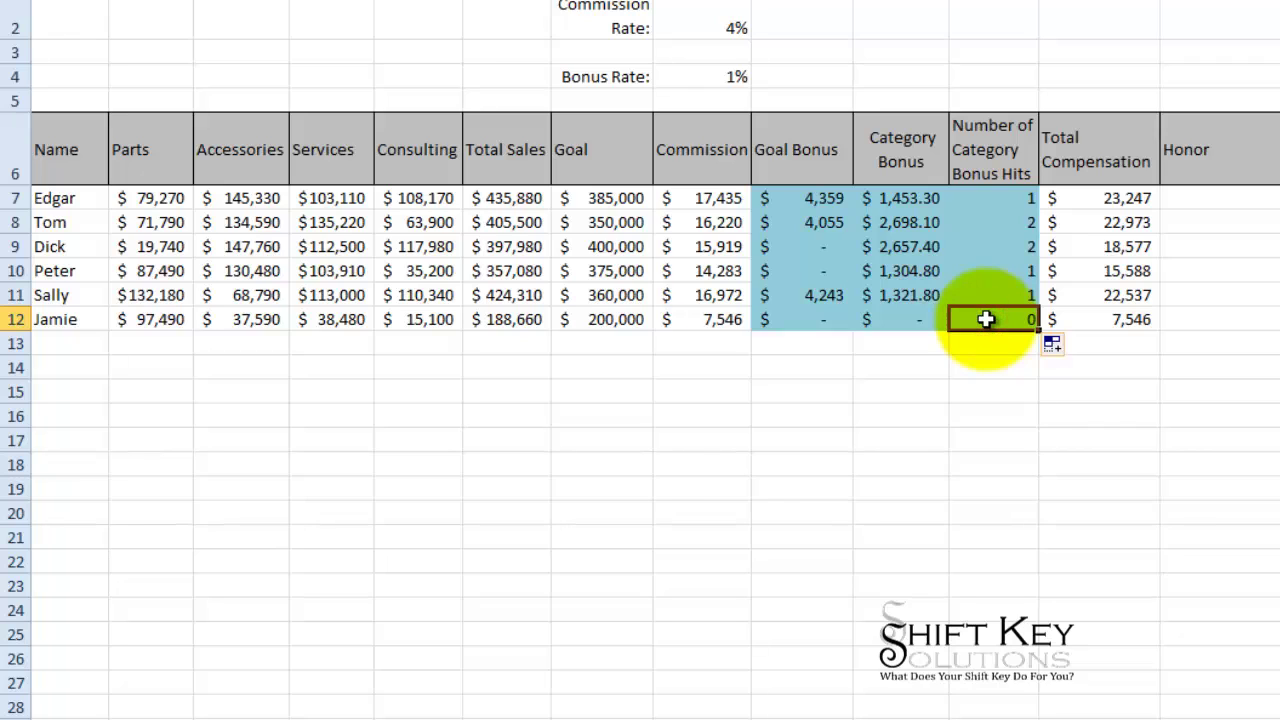
drag(816, 323, 989, 323)
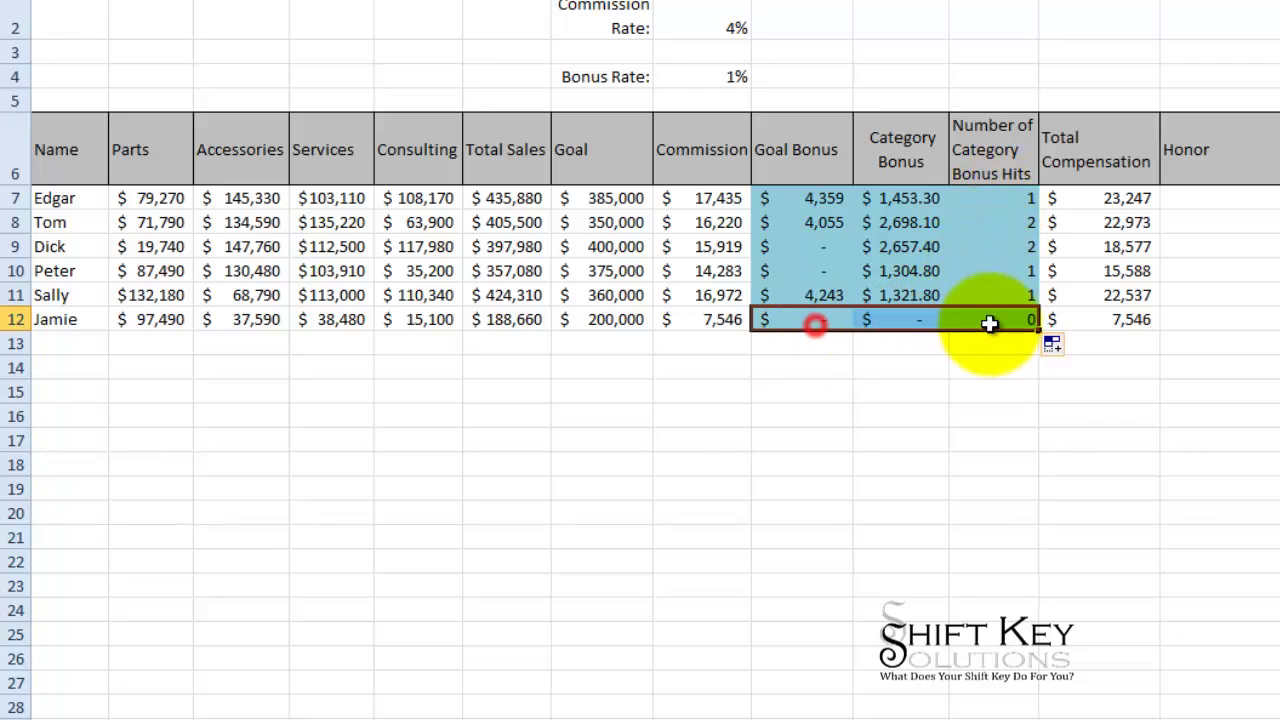
click(992, 200)
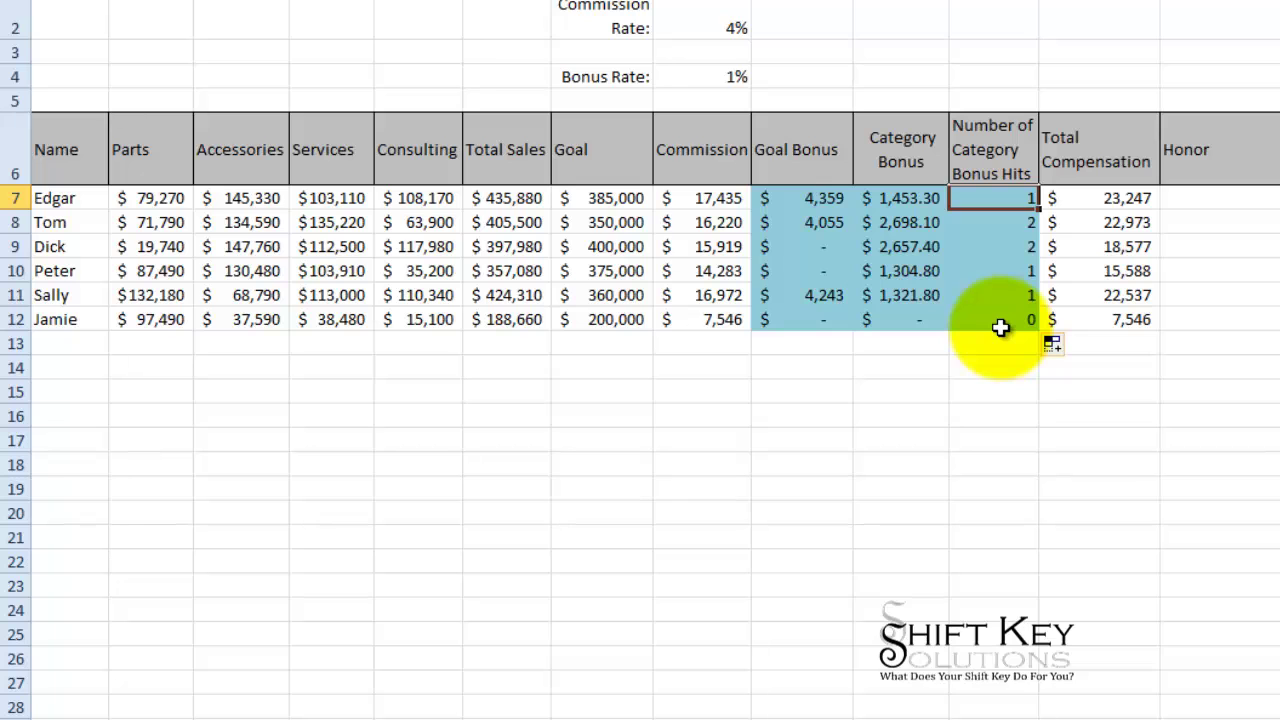
Start an IF formula in the Honor cell M7 with the logical test AND(I7>0,K7>1)
click(1198, 199)
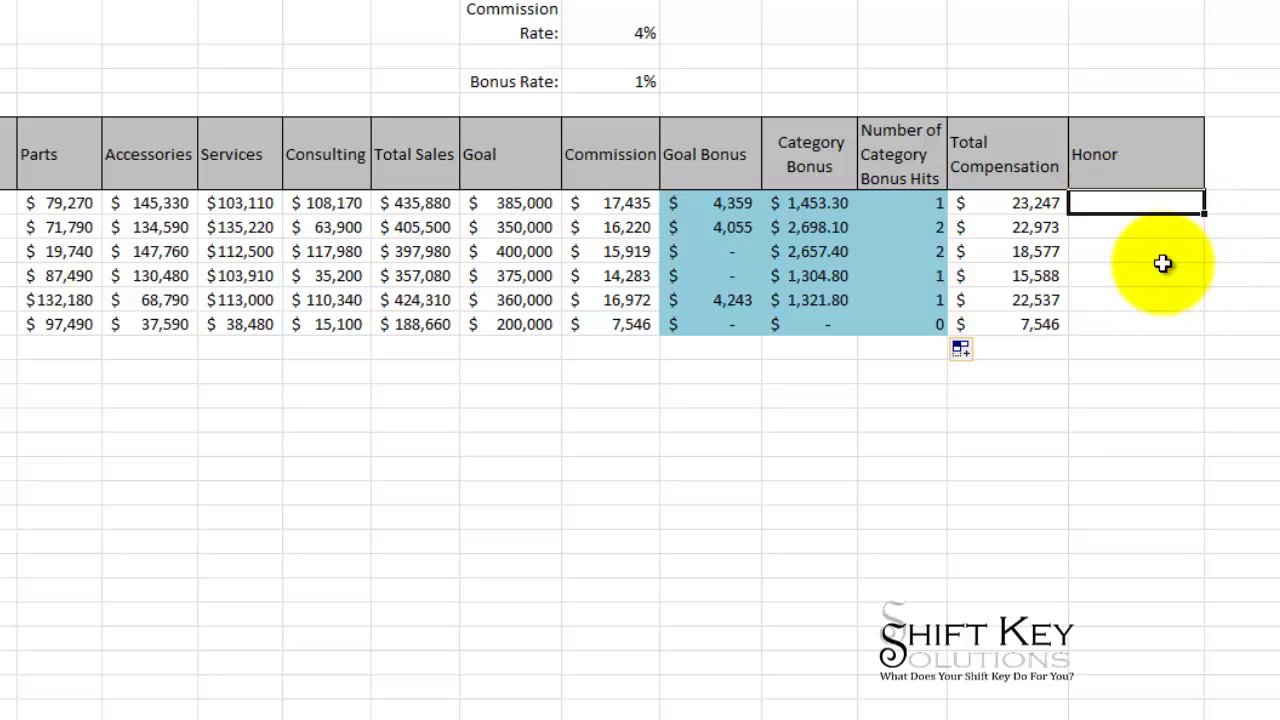
text(=)
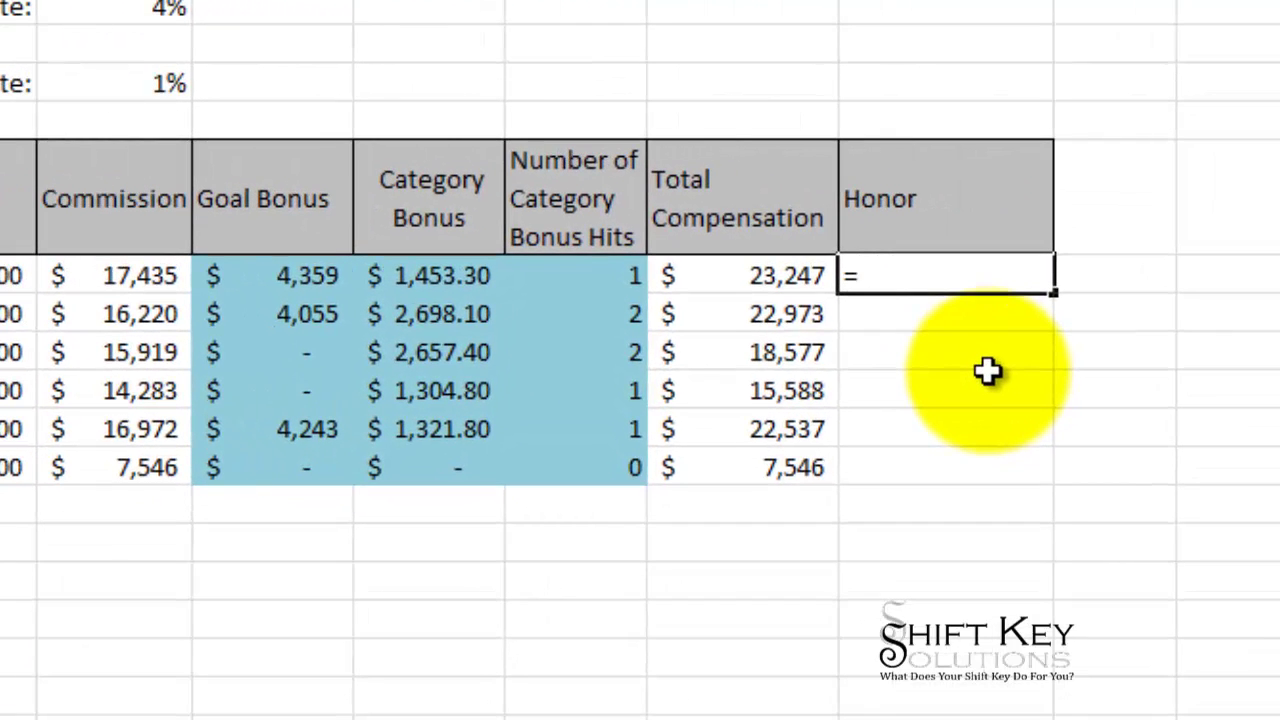
text(if)
key(Tab)
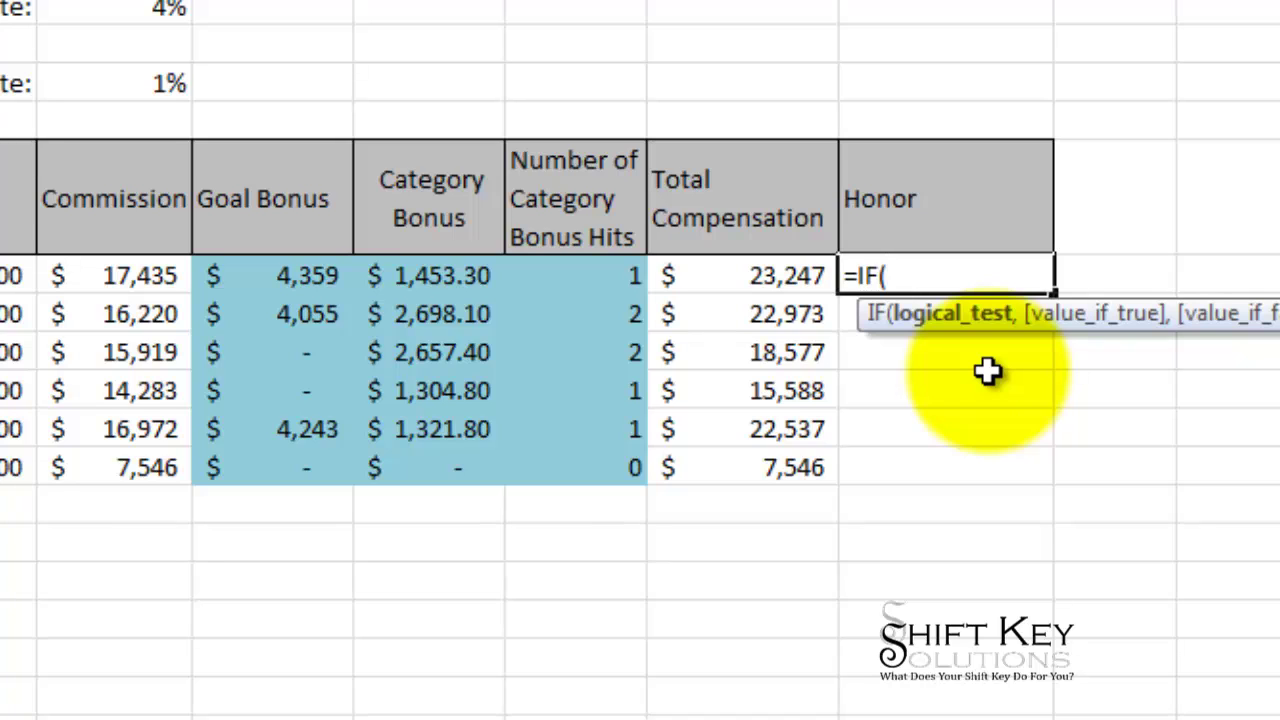
text(and)
double_click(987, 370)
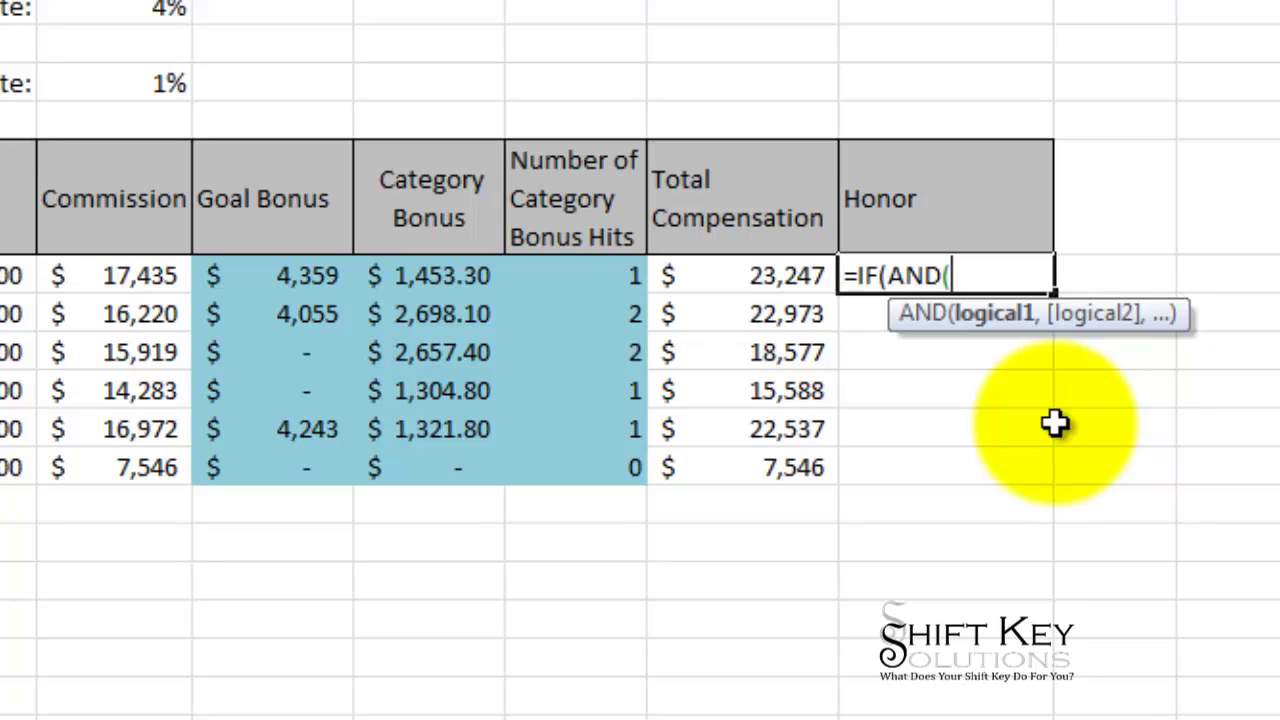
text(i7>0)
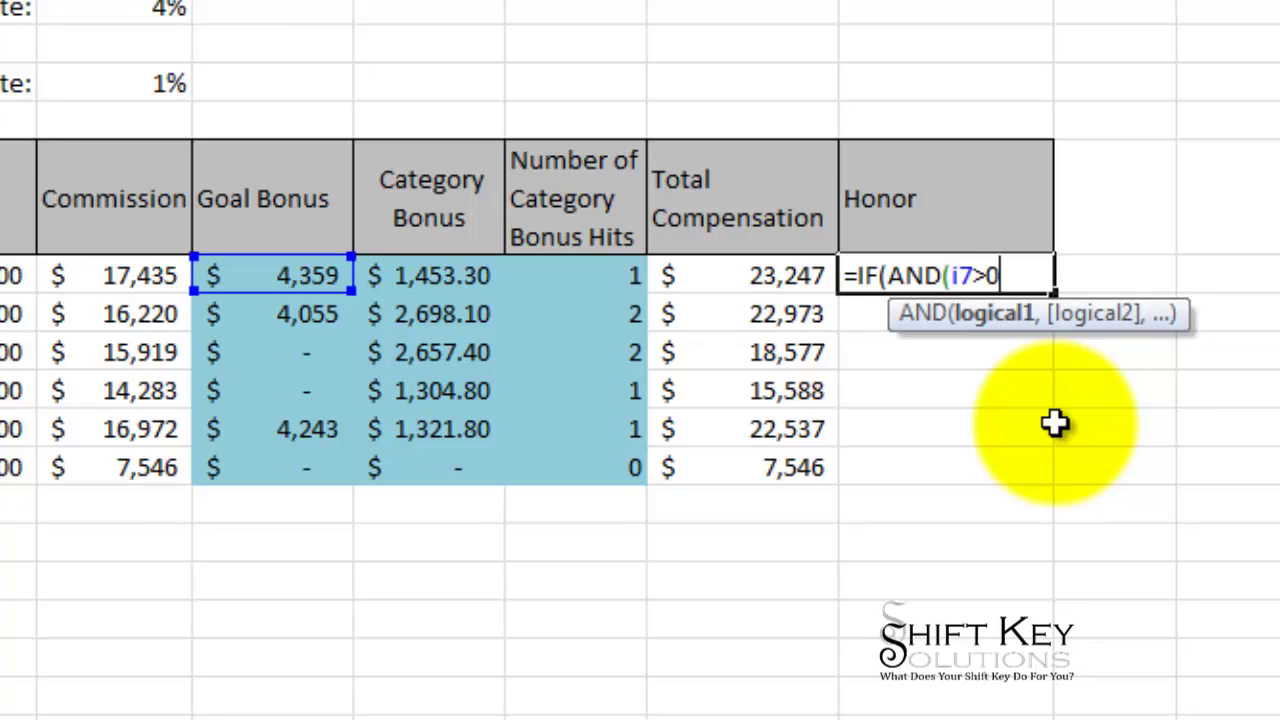
text(,)
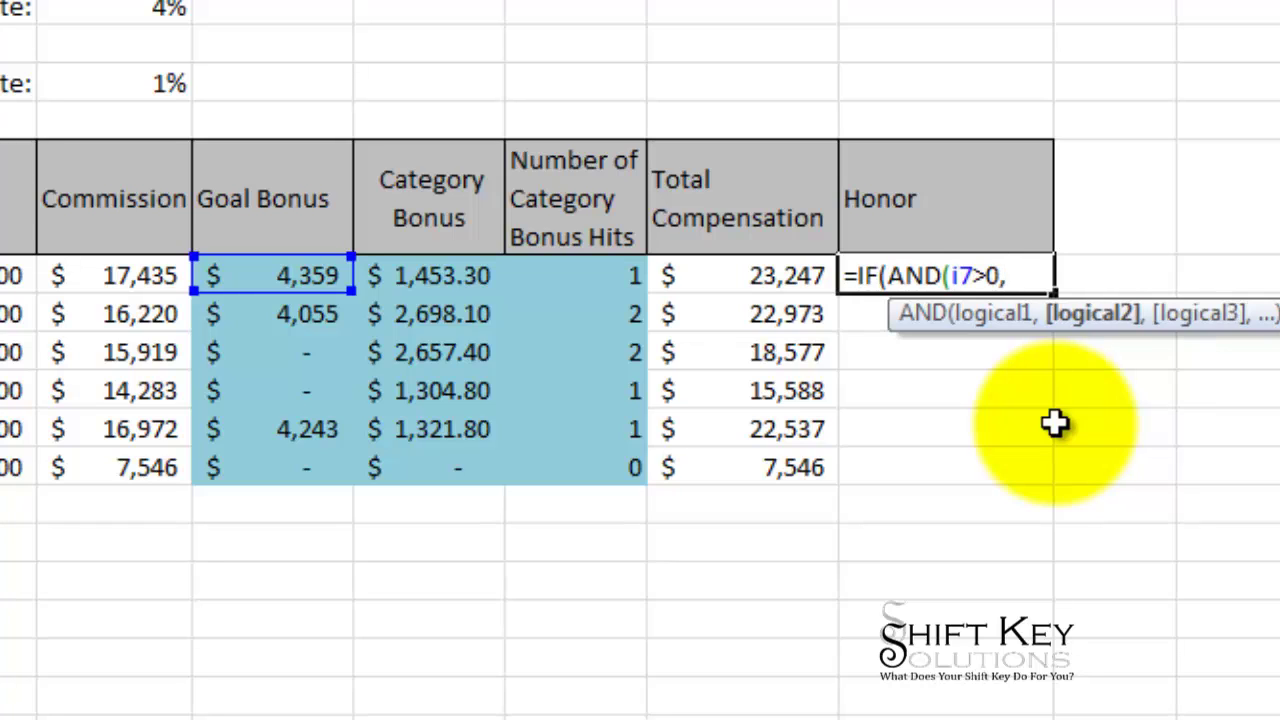
text(k7)
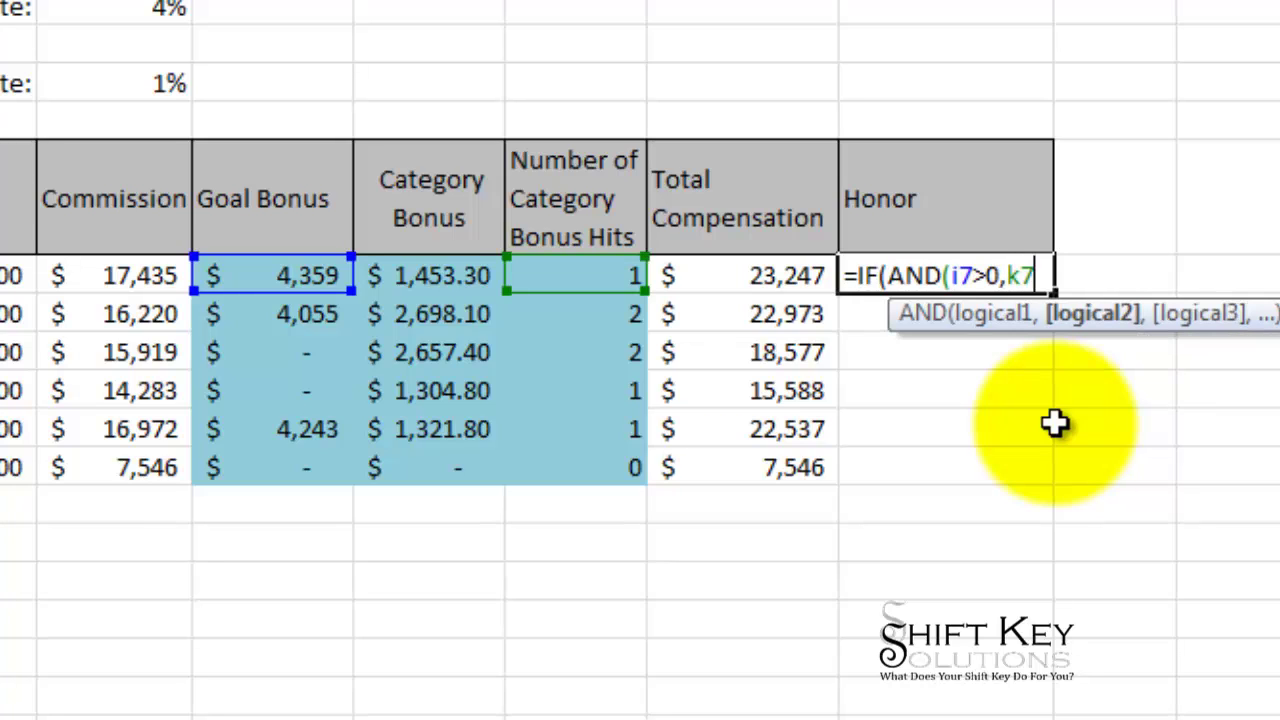
text(>1),)
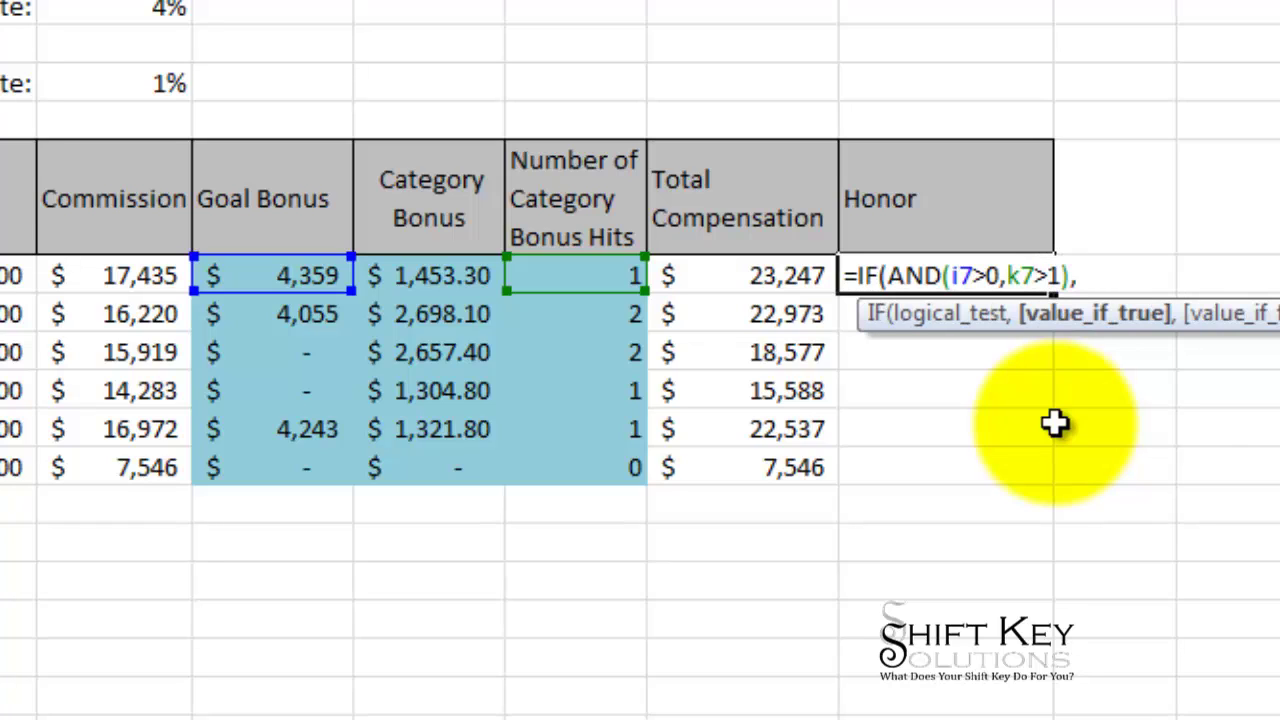
Complete the M7 formula with "Presidnet's Club" as the true value and " " as the false value, keeping M7 selected
text("Presidnet's Club)
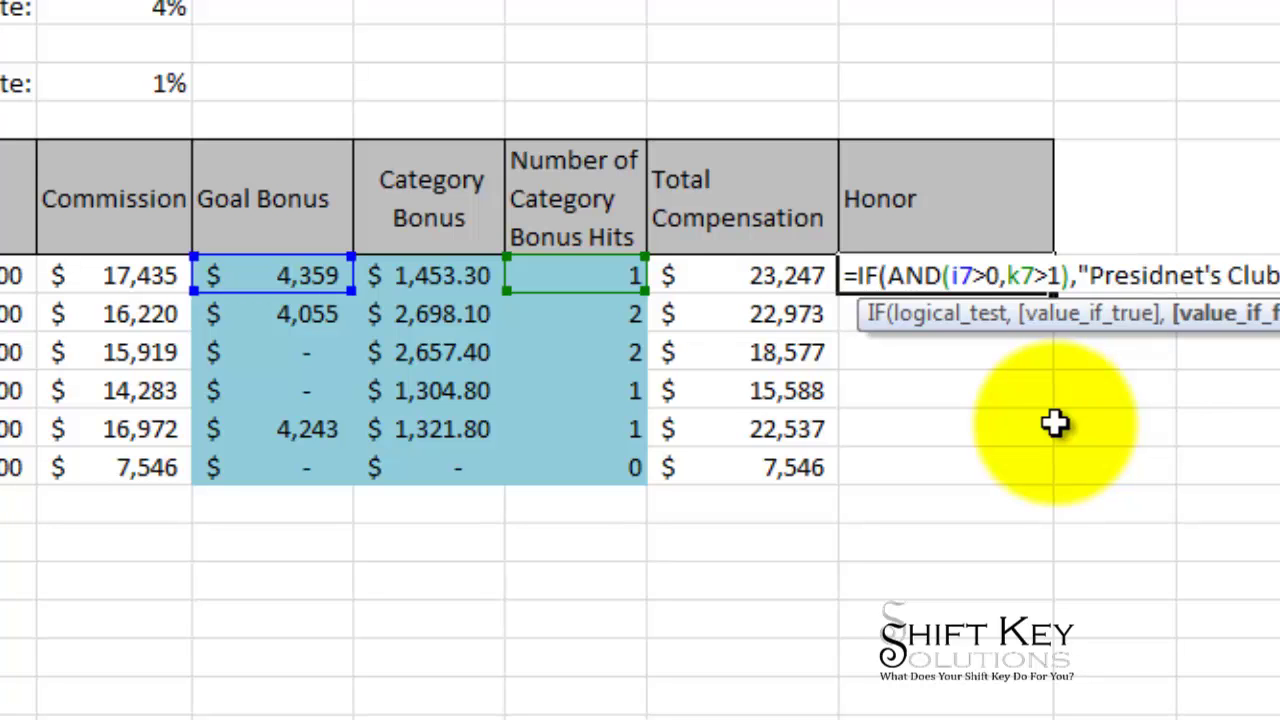
text(",)
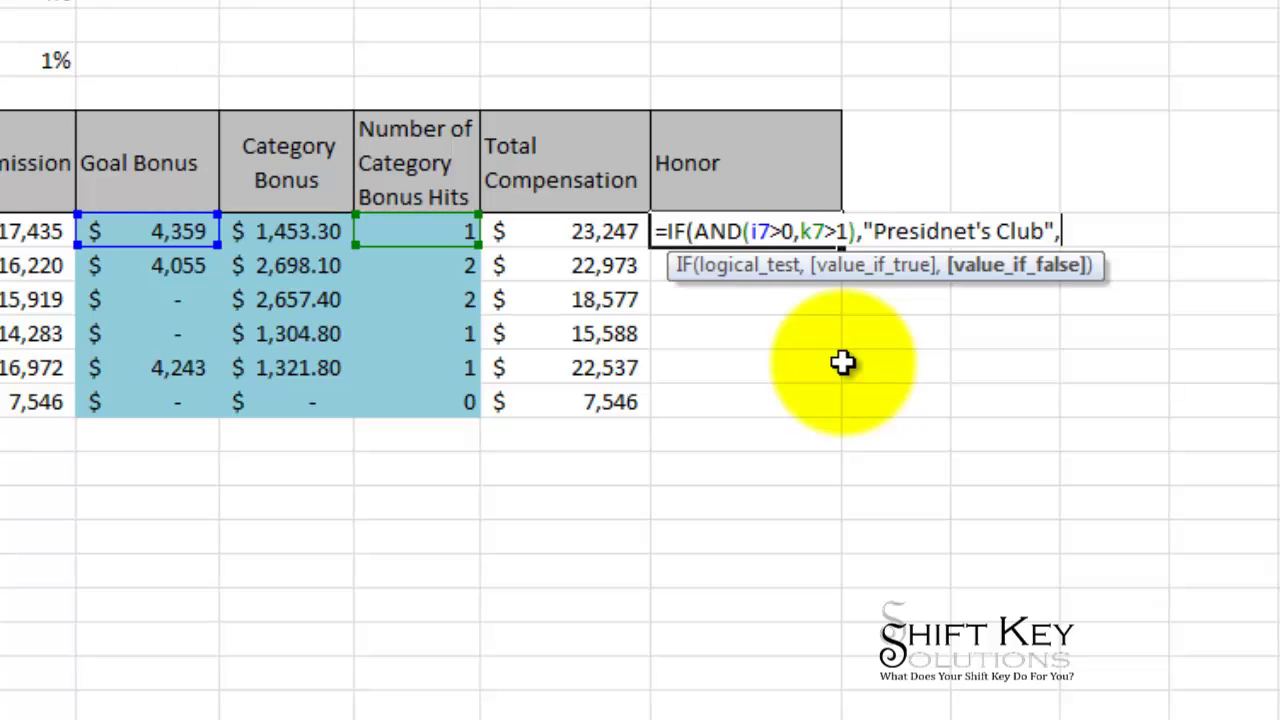
text(" "))
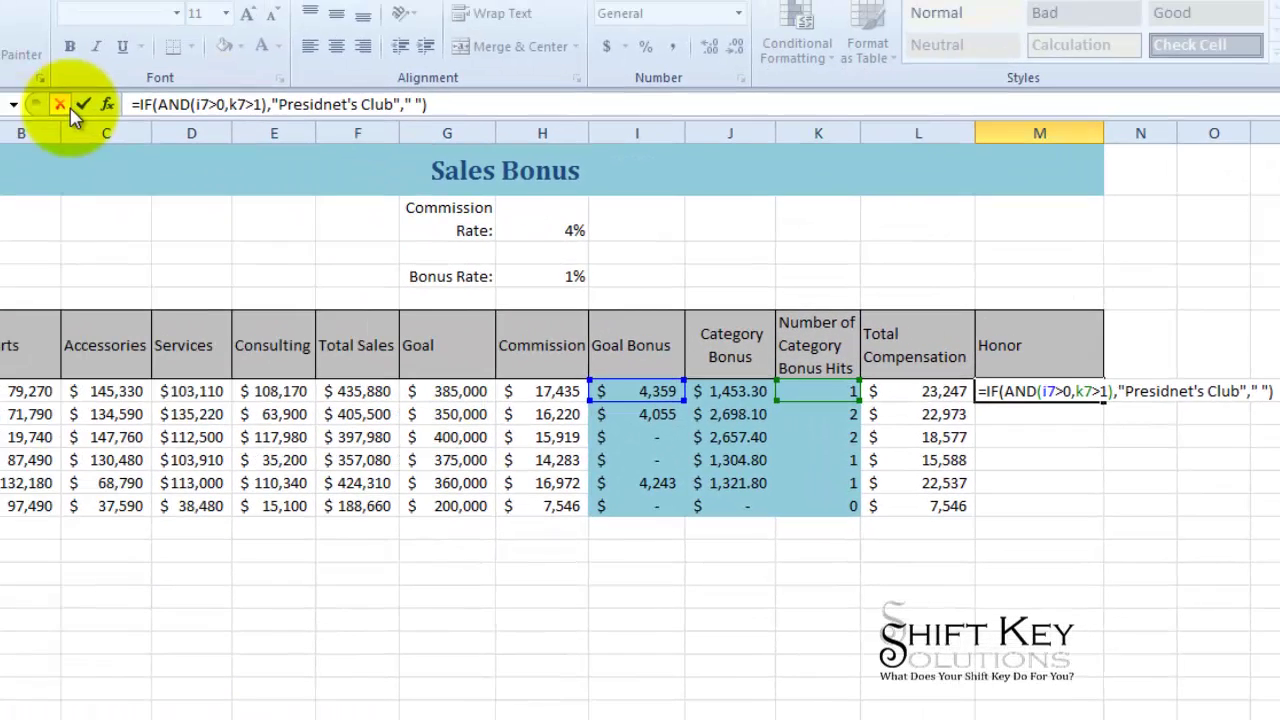
click(84, 105)
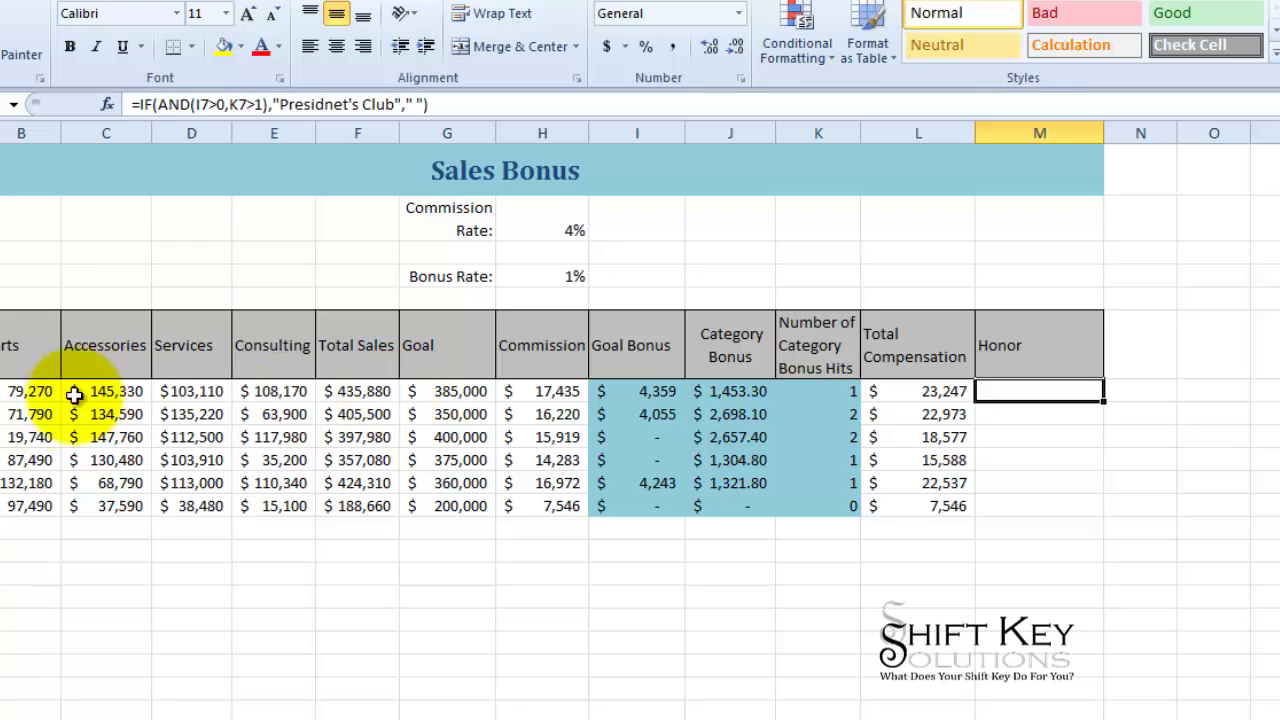
Examine the M7 formula's two AND conditions, true text and blank false value, leaving the formula unedited
double_click(1041, 391)
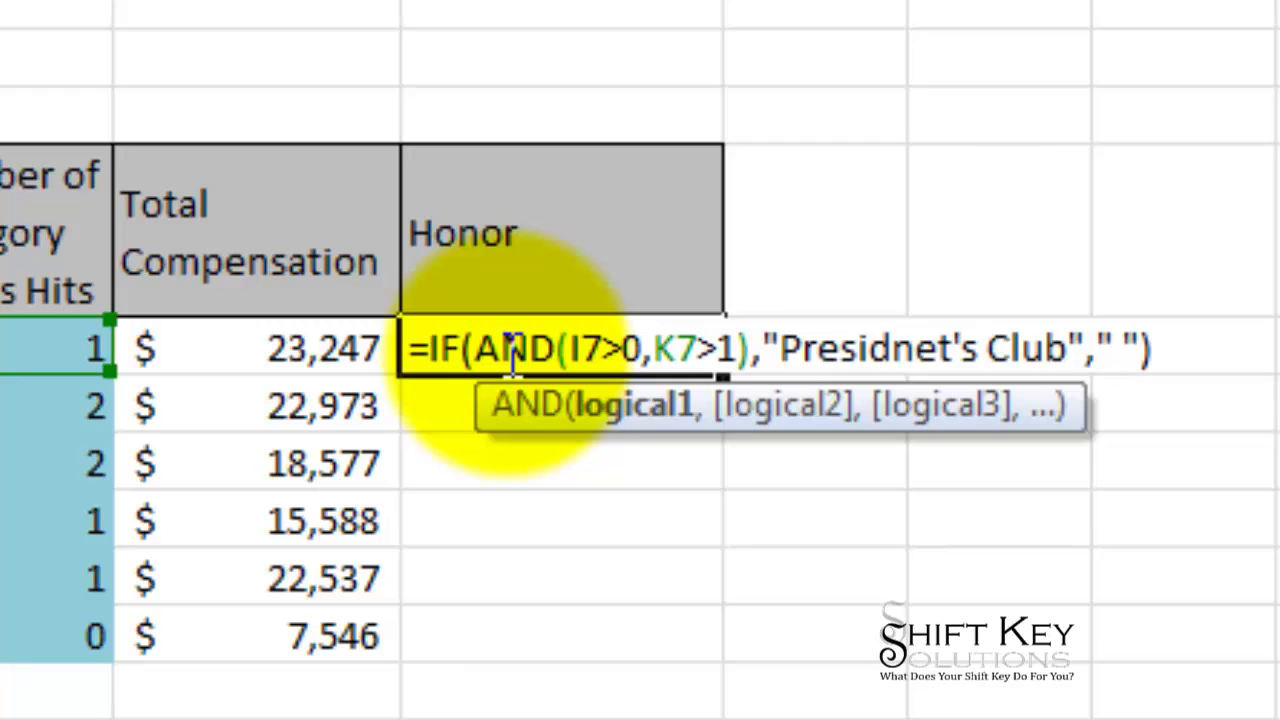
drag(646, 348, 571, 348)
drag(652, 348, 735, 348)
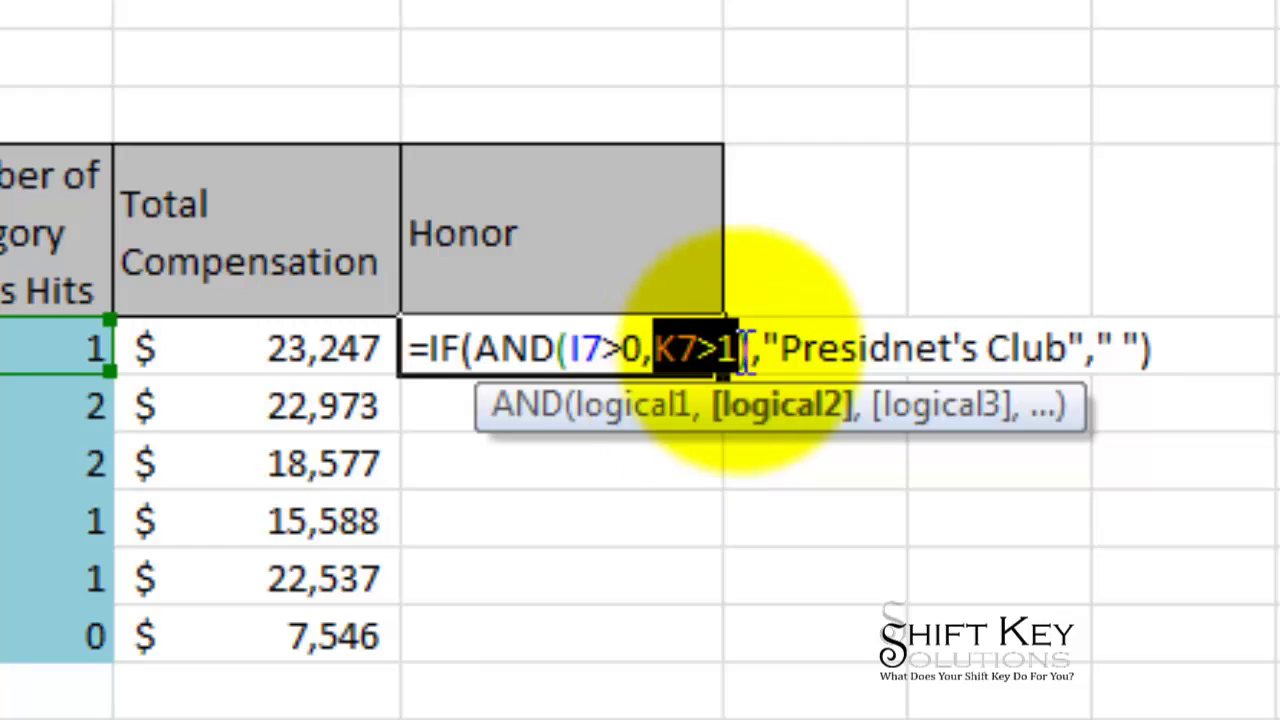
drag(781, 348, 1070, 350)
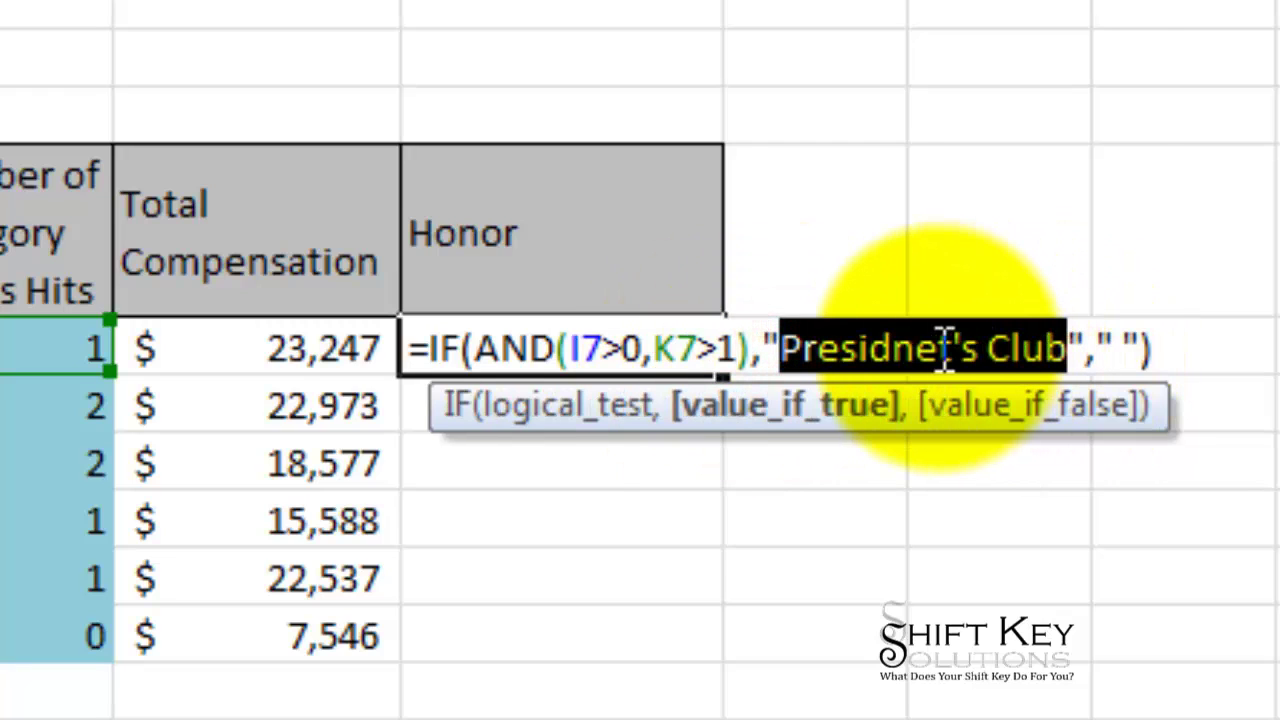
click(1118, 350)
click(1125, 350)
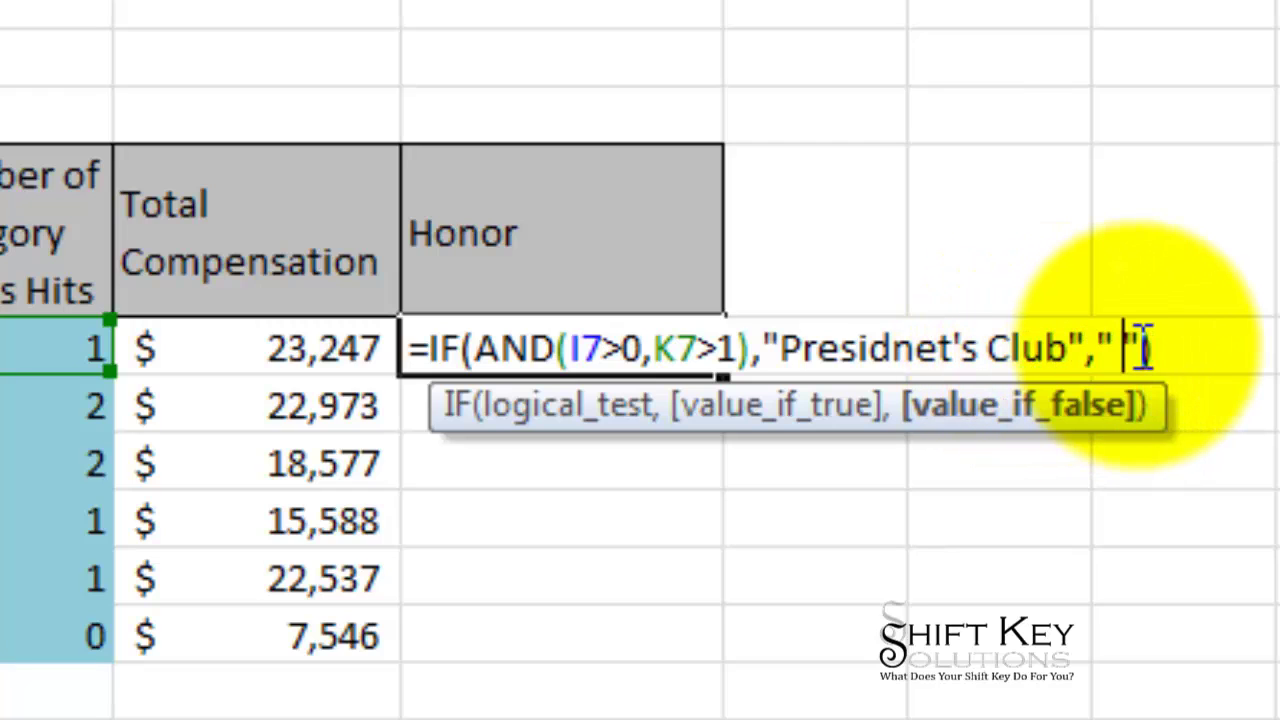
key(Escape)
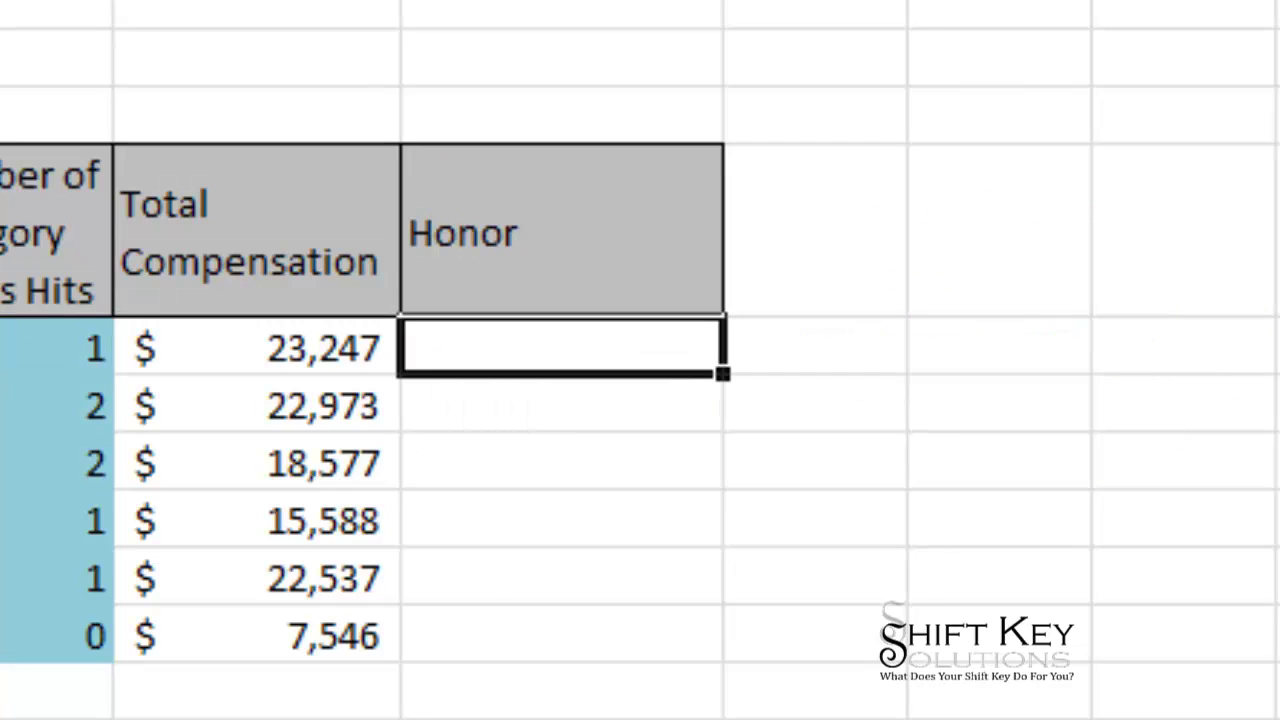